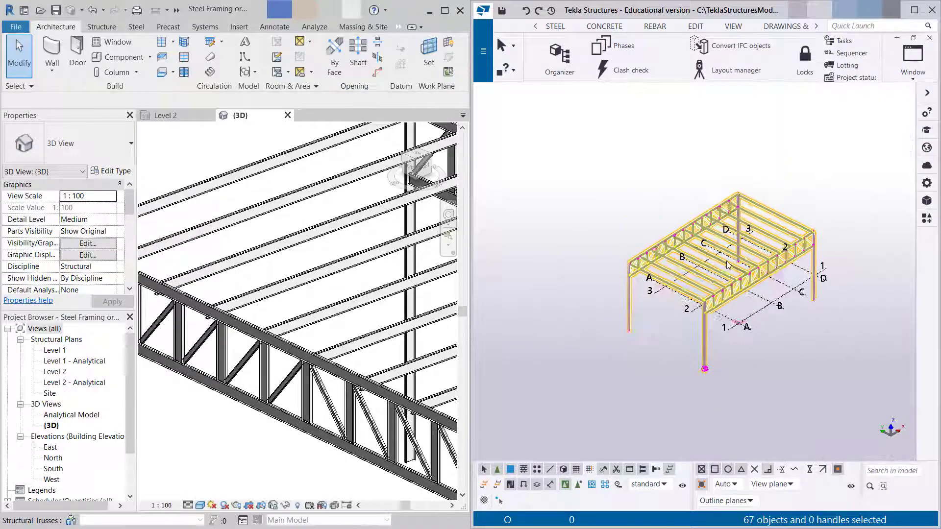
# Examine the steel truss frame from several angles in the Revit and Tekla Structures 3D views.
pyautogui.scroll(3, 727, 261)
pyautogui.scroll(-5, 181, 169)
pyautogui.scroll(2, 229, 181)
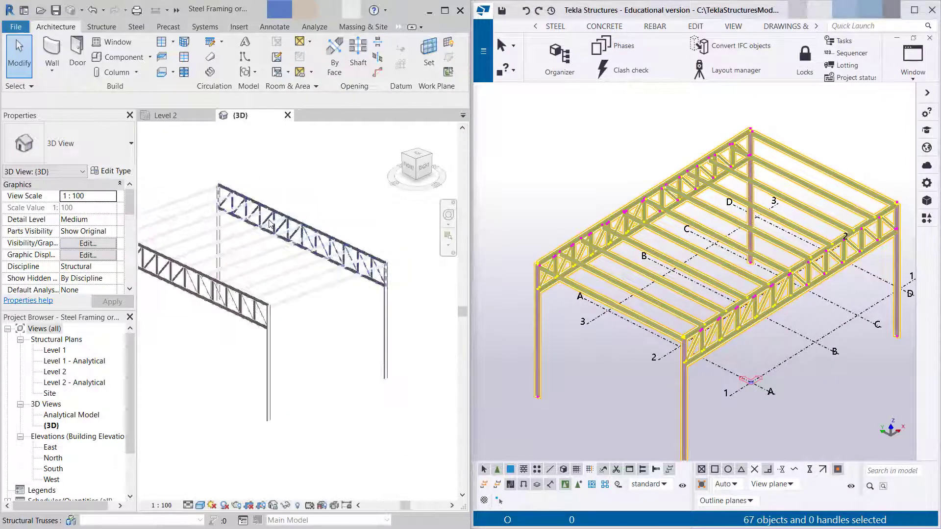
pyautogui.keyDown('shift'); pyautogui.moveTo(269, 223); pyautogui.dragTo(346, 346, button='middle'); pyautogui.keyUp('shift')
pyautogui.click(567, 212)
pyautogui.moveTo(630, 359); pyautogui.dragTo(614, 348, button='middle')
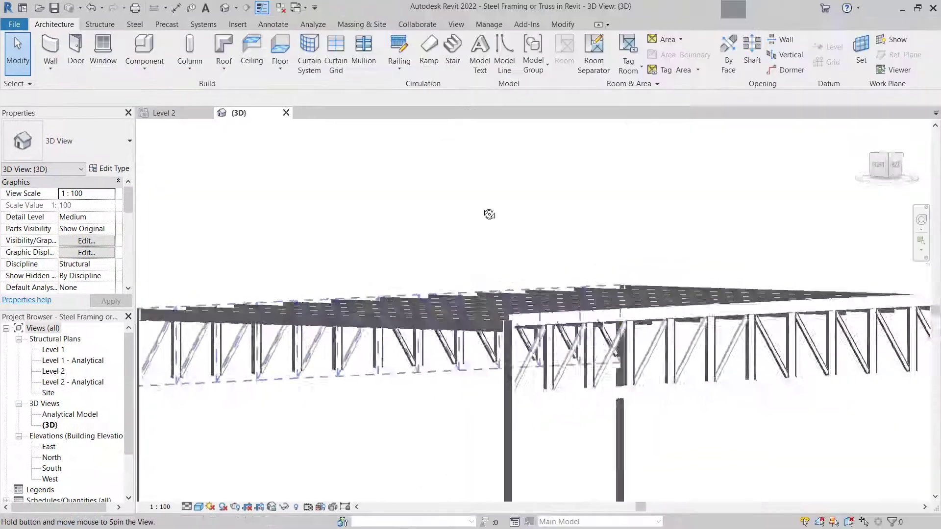
pyautogui.keyDown('shift'); pyautogui.moveTo(487, 212); pyautogui.dragTo(441, 196, button='middle'); pyautogui.keyUp('shift')
pyautogui.scroll(-3, 353, 176)
pyautogui.scroll(2, 530, 301)
# Select the trusses, beams and columns of the Revit steel frame to inspect them, and clear the selection.
pyautogui.moveTo(339, 171); pyautogui.dragTo(748, 398)
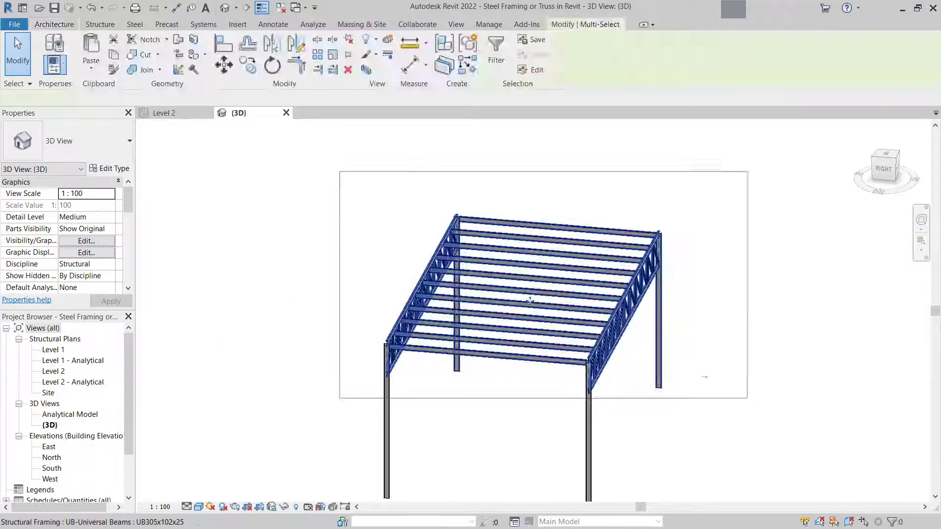
pyautogui.scroll(5, 529, 301)
pyautogui.moveTo(649, 344); pyautogui.dragTo(624, 308, button='middle')
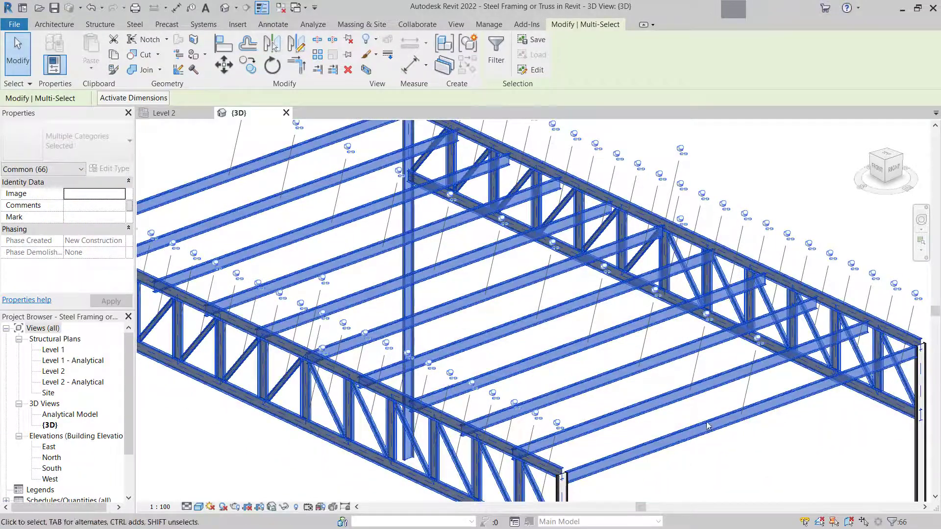
pyautogui.press('Escape')
pyautogui.click(14, 24)
pyautogui.moveTo(43, 220)
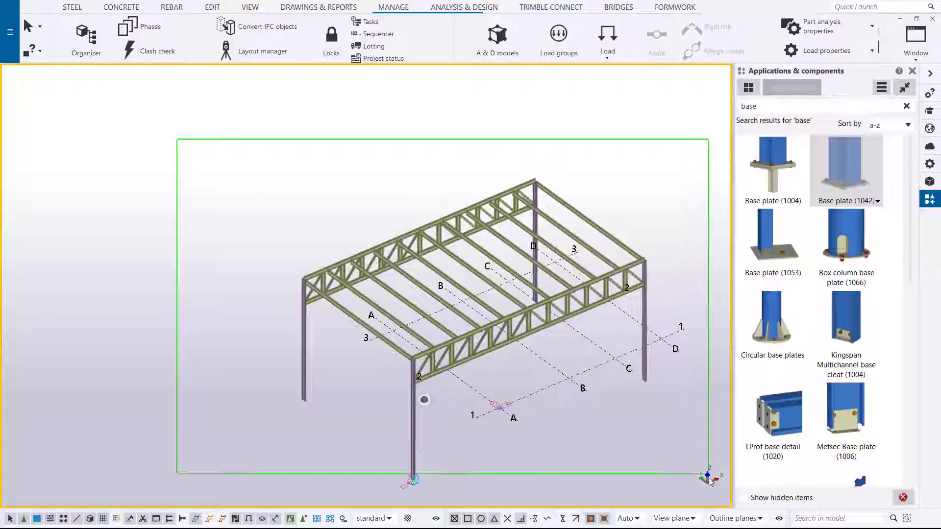
# Select the whole steel frame in Tekla Structures and inspect its members up close.
pyautogui.moveTo(709, 479); pyautogui.dragTo(705, 477)
pyautogui.scroll(5, 673, 362)
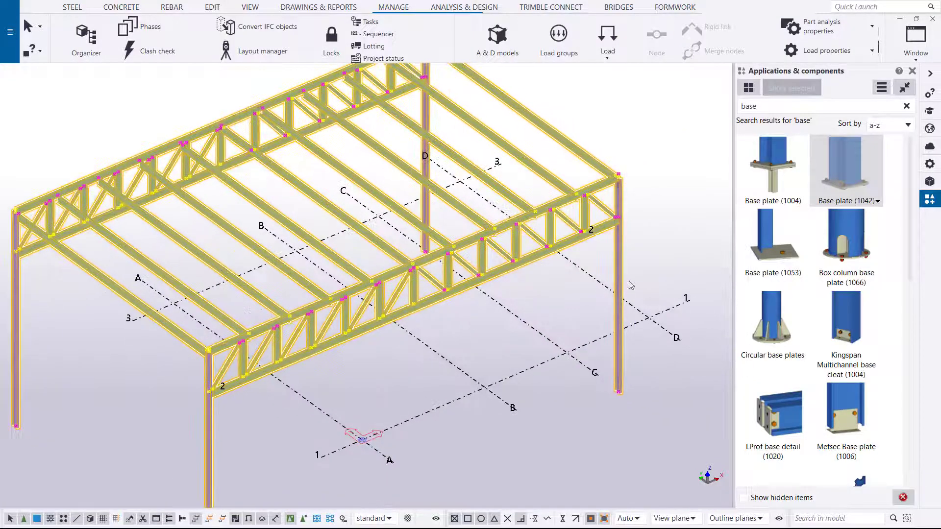
pyautogui.scroll(-2, 632, 282)
pyautogui.scroll(2, 604, 126)
pyautogui.scroll(-2, 693, 190)
pyautogui.scroll(2, 675, 198)
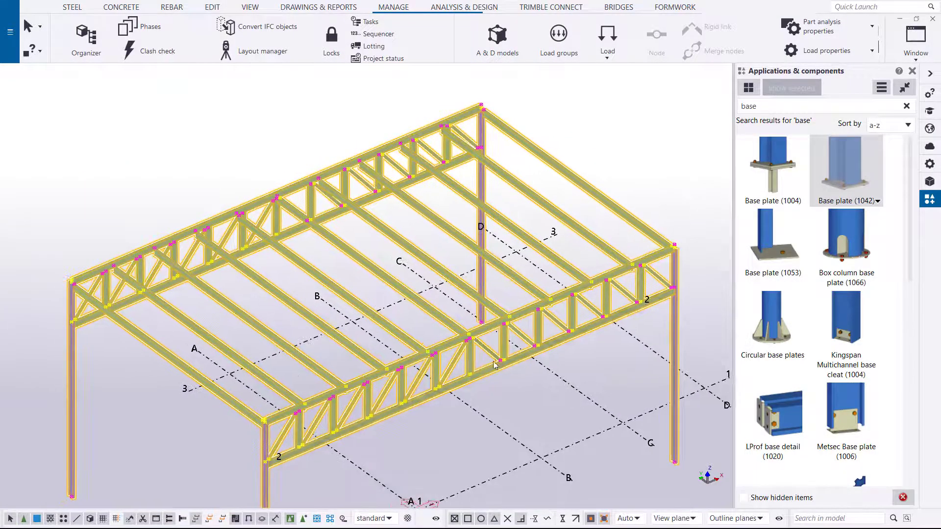
pyautogui.keyDown('ctrl'); pyautogui.moveTo(495, 365); pyautogui.dragTo(319, 275, button='middle'); pyautogui.keyUp('ctrl')
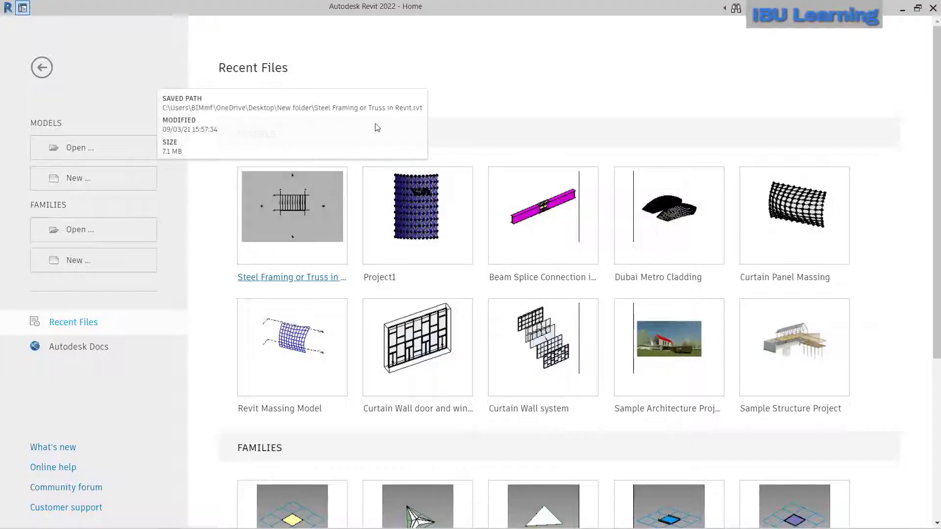
# Open the recent Revit project Steel Framing or Truss in Revit and show its default 3D view.
pyautogui.click(315, 231)
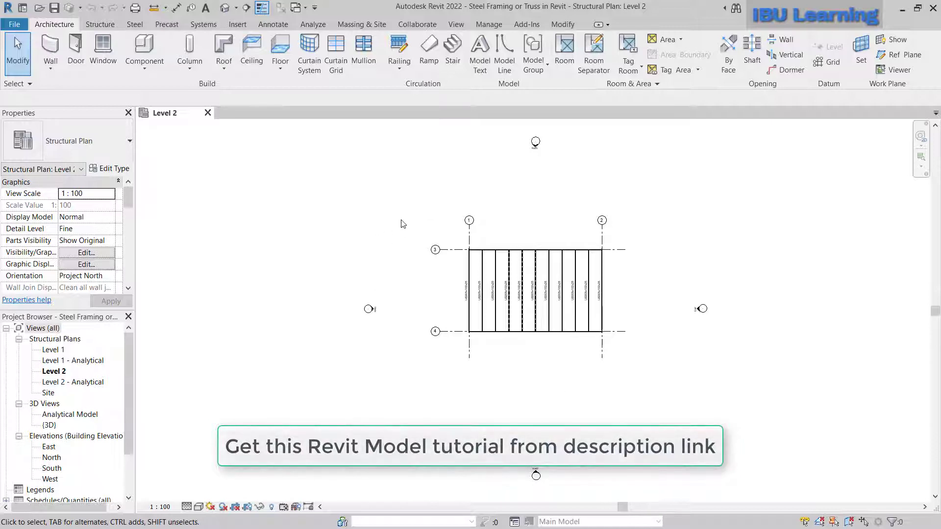
pyautogui.scroll(3, 647, 298)
pyautogui.moveTo(629, 325); pyautogui.dragTo(614, 338, button='middle')
pyautogui.click(225, 8)
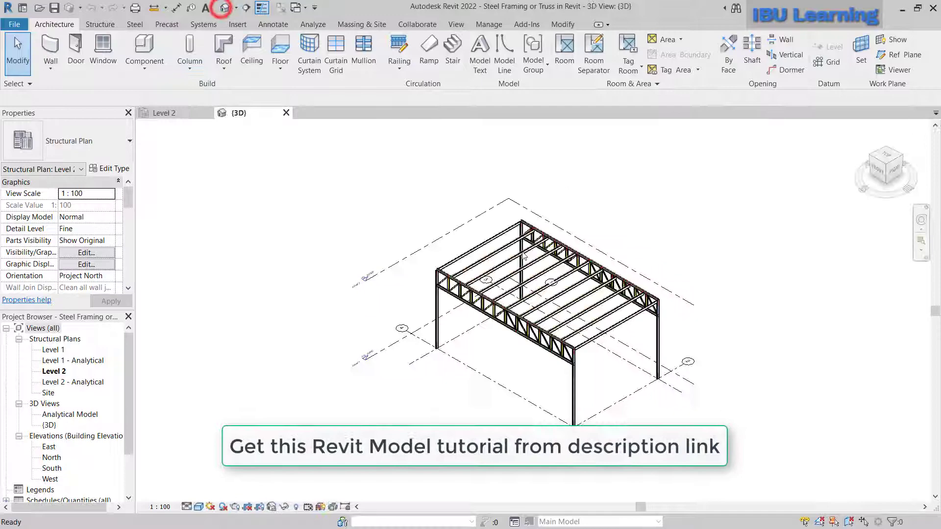
pyautogui.scroll(4, 644, 399)
pyautogui.moveTo(644, 399); pyautogui.dragTo(628, 424, button='middle')
pyautogui.scroll(-2, 680, 366)
pyautogui.moveTo(680, 400); pyautogui.dragTo(660, 399, button='middle')
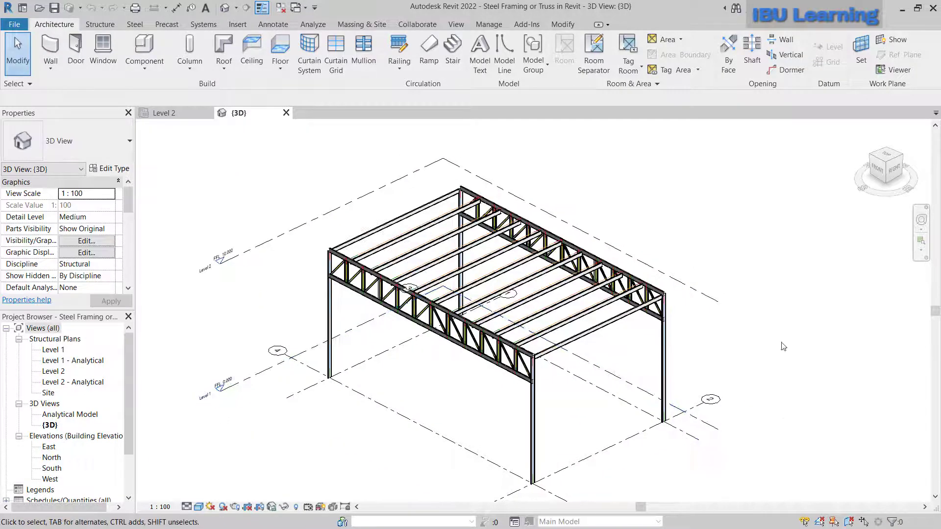
# Turn off all annotation categories in the visibility overrides of the 3D view.
pyautogui.press('v')
pyautogui.press('g')
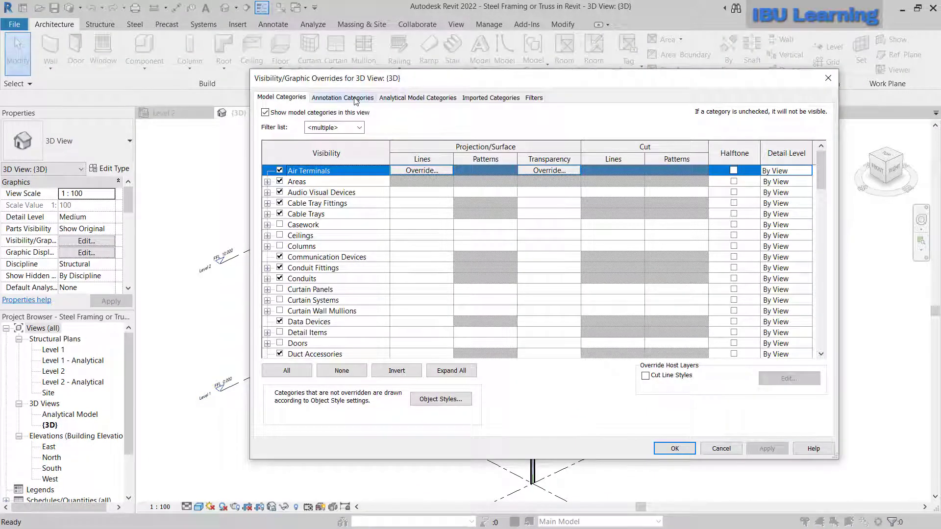
pyautogui.click(342, 98)
pyautogui.click(265, 112)
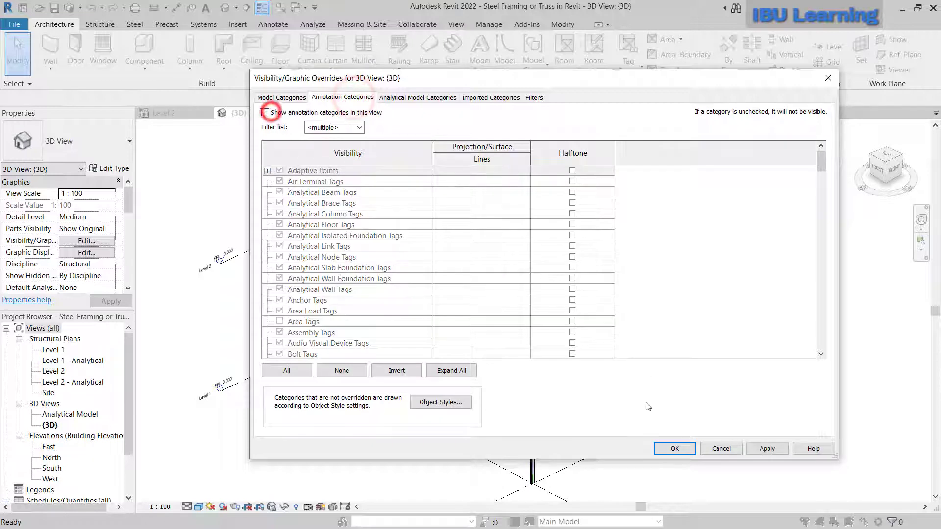
pyautogui.click(673, 450)
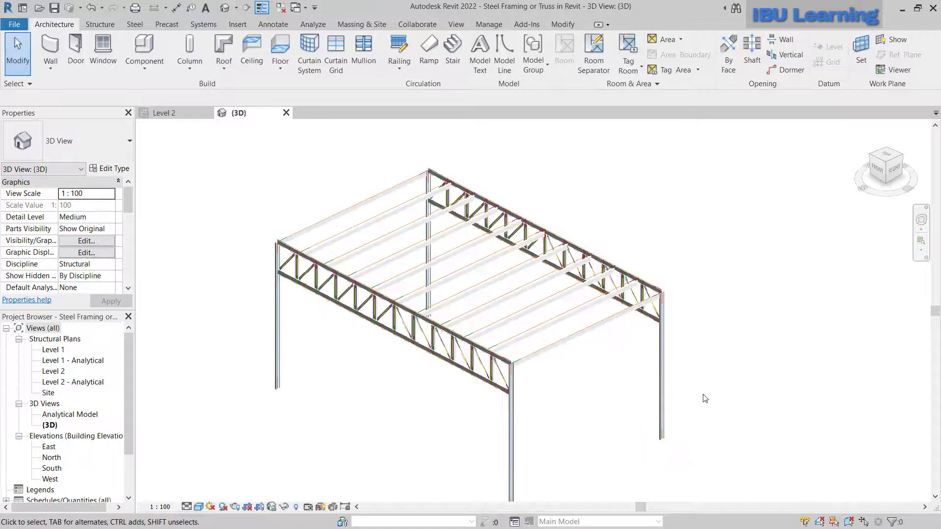
# Turn off all analytical model categories in the visibility overrides of the 3D view.
pyautogui.moveTo(687, 418); pyautogui.dragTo(665, 330, button='middle')
pyautogui.keyDown('shift'); pyautogui.moveTo(611, 343); pyautogui.dragTo(632, 391, button='middle'); pyautogui.keyUp('shift')
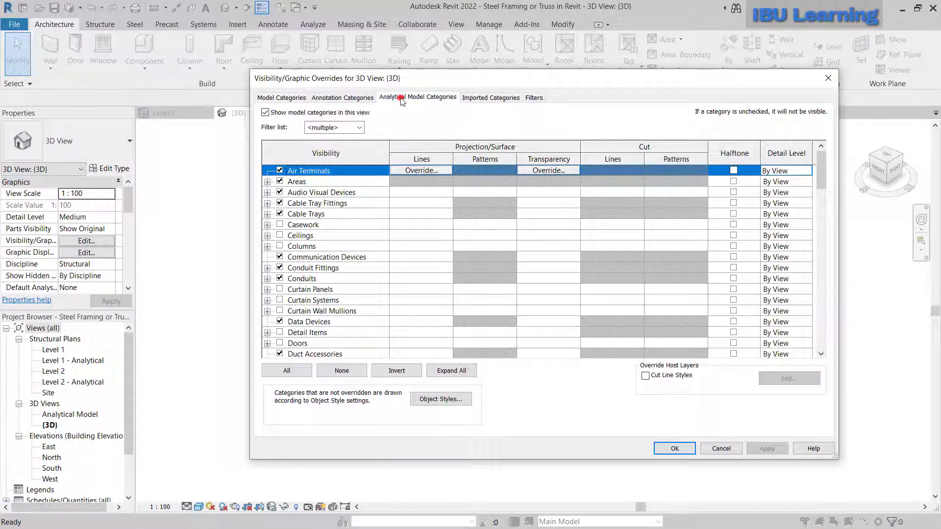
pyautogui.click(401, 97)
pyautogui.click(281, 112)
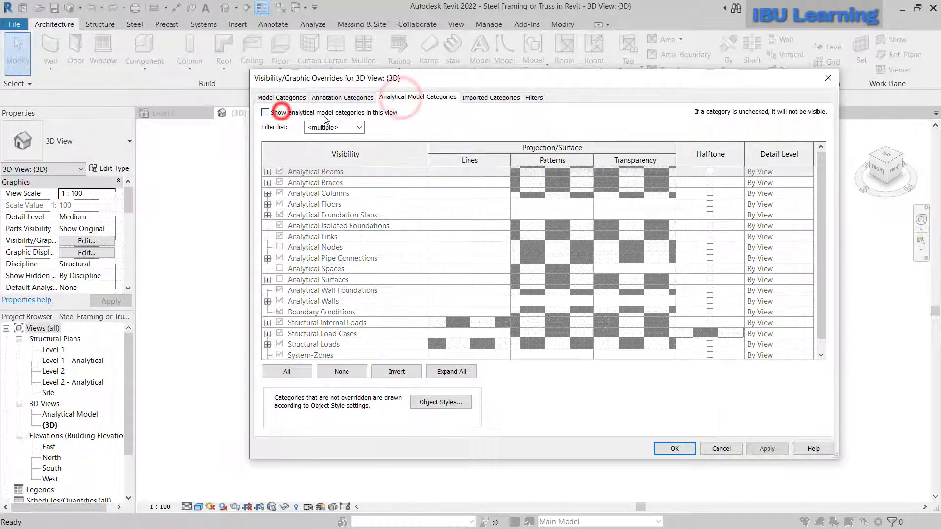
pyautogui.click(674, 449)
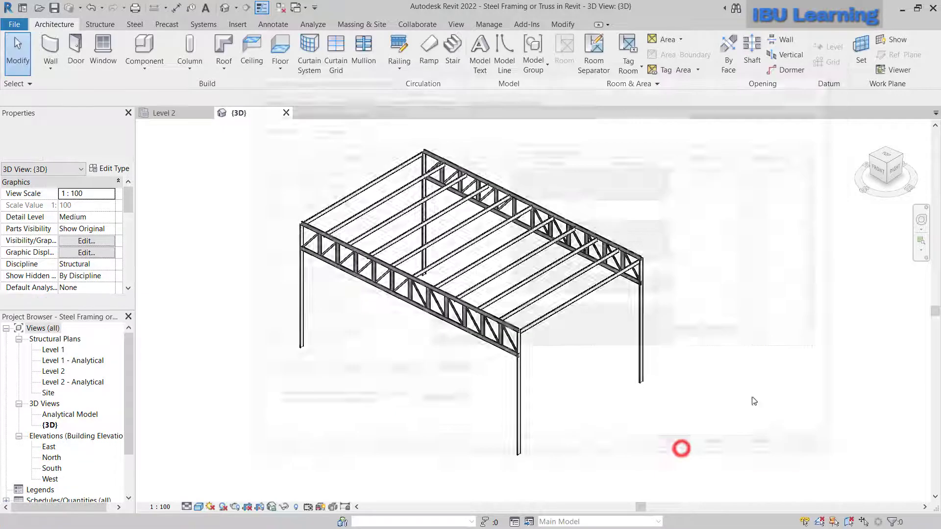
pyautogui.keyDown('shift'); pyautogui.moveTo(701, 378); pyautogui.dragTo(590, 407, button='middle'); pyautogui.keyUp('shift')
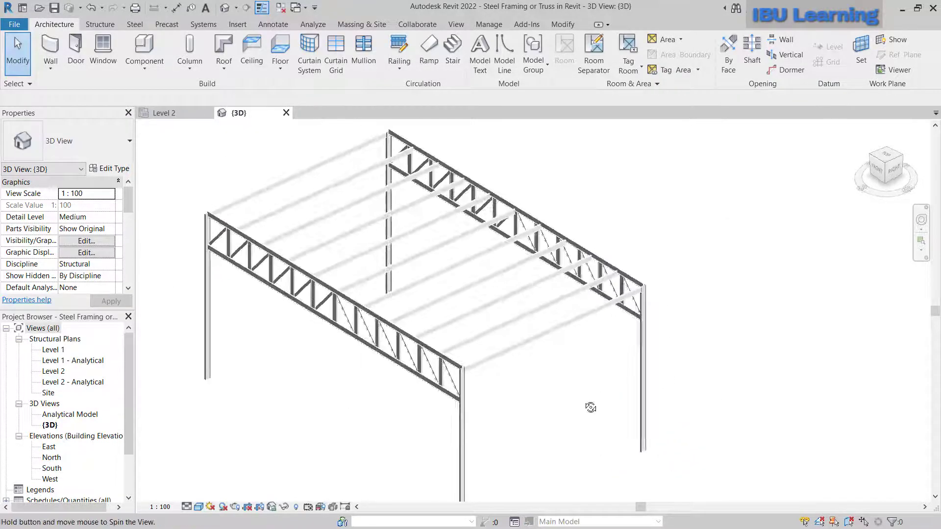
pyautogui.scroll(-2, 670, 309)
pyautogui.keyDown('shift'); pyautogui.moveTo(635, 387); pyautogui.dragTo(642, 374, button='middle'); pyautogui.keyUp('shift')
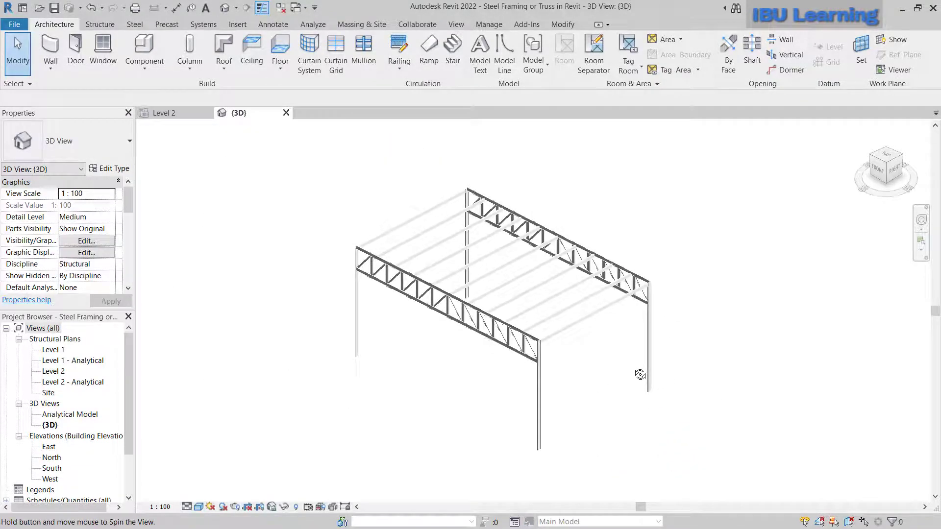
pyautogui.middleClick(711, 392)
pyautogui.middleClick(711, 391)
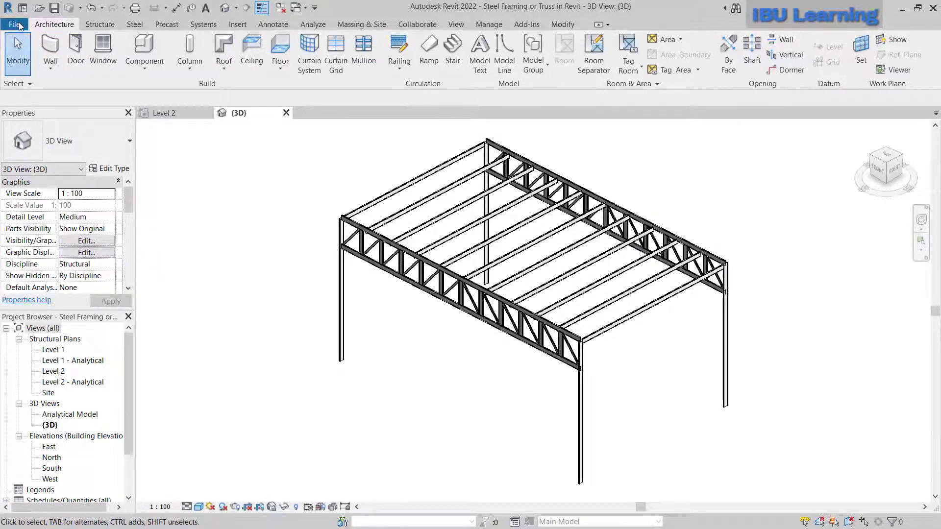
# Export the project as an IFC 2x3 Coordination View 2.0 file named Steel Framing or Truss in Revit to the desktop's New folder.
pyautogui.click(18, 24)
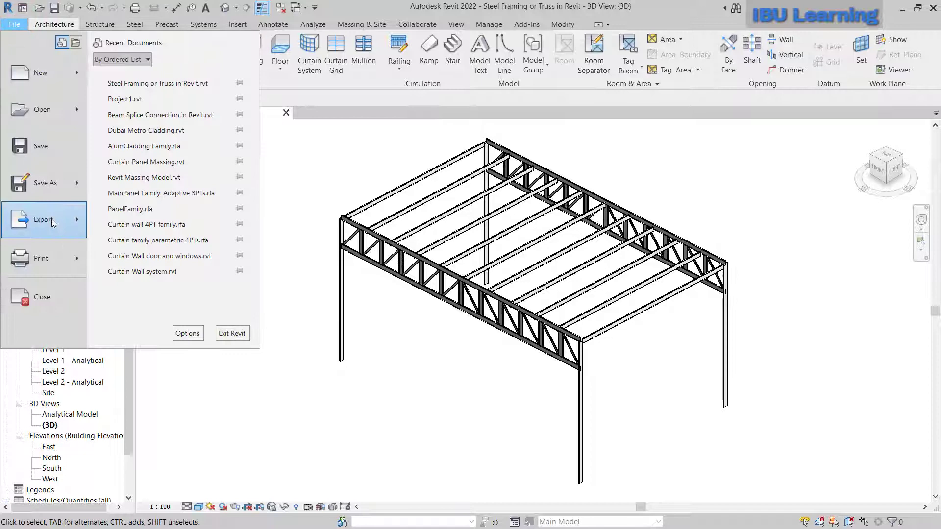
pyautogui.moveTo(54, 224)
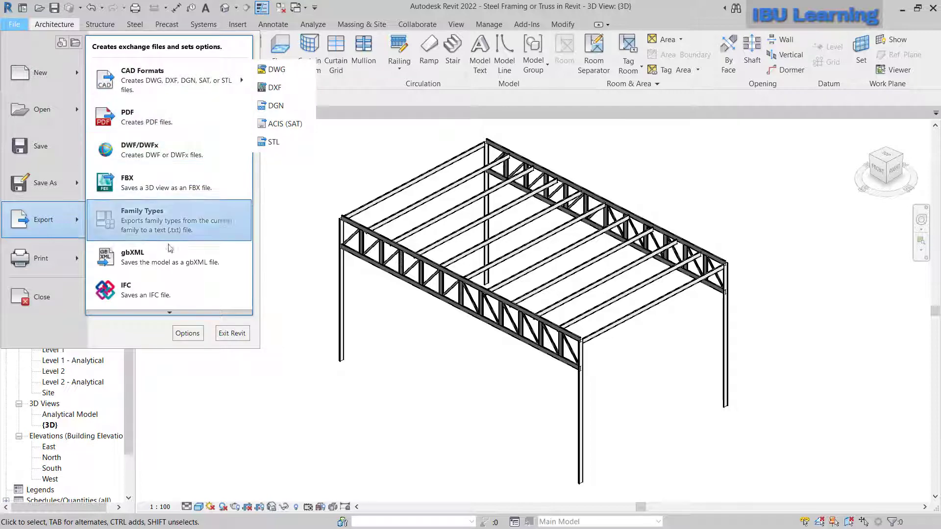
pyautogui.click(135, 294)
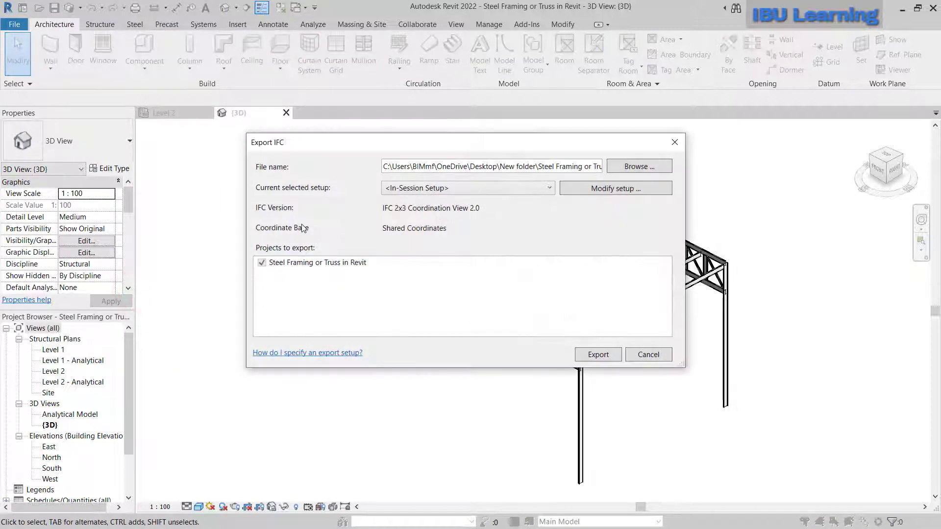
pyautogui.click(641, 167)
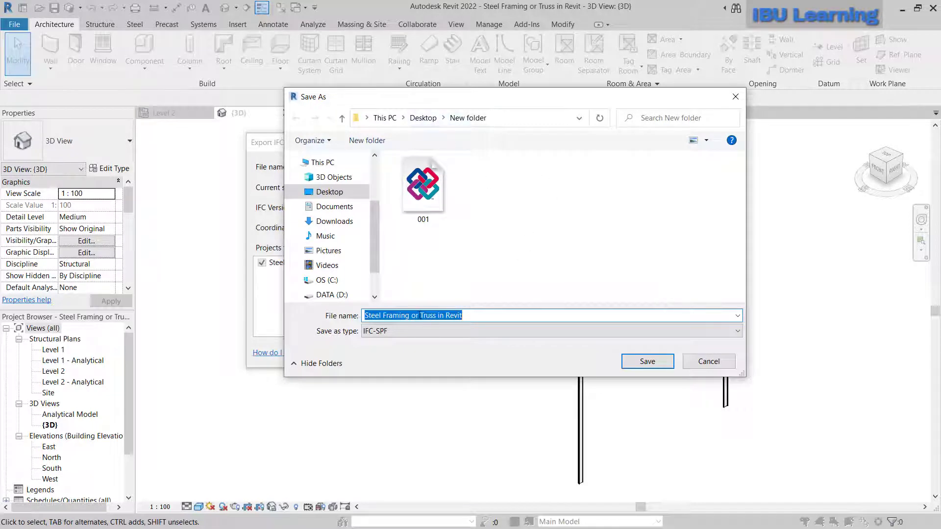
pyautogui.click(649, 362)
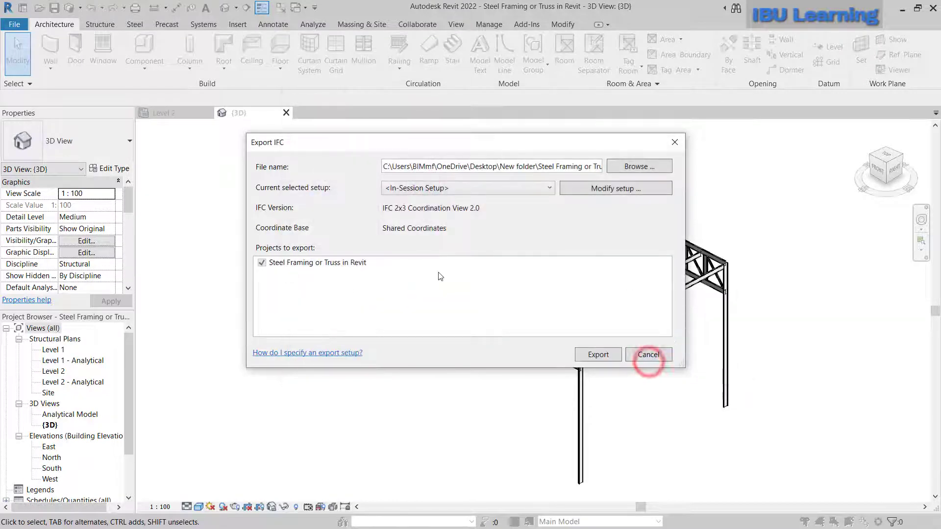
pyautogui.click(594, 355)
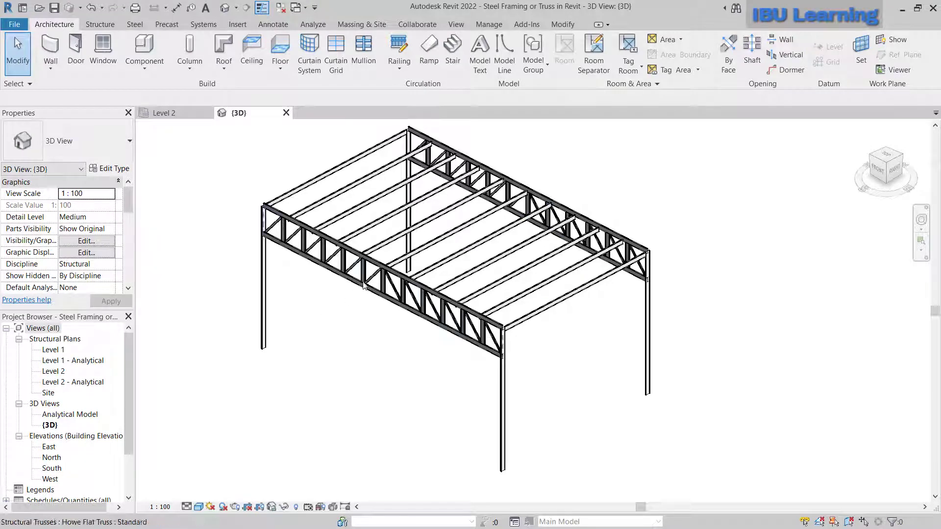
# Switch to Tekla Structures, create a blank single-user model named Exported Revit Model and maximize its 3D view.
pyautogui.moveTo(194, 262); pyautogui.dragTo(213, 287, button='middle')
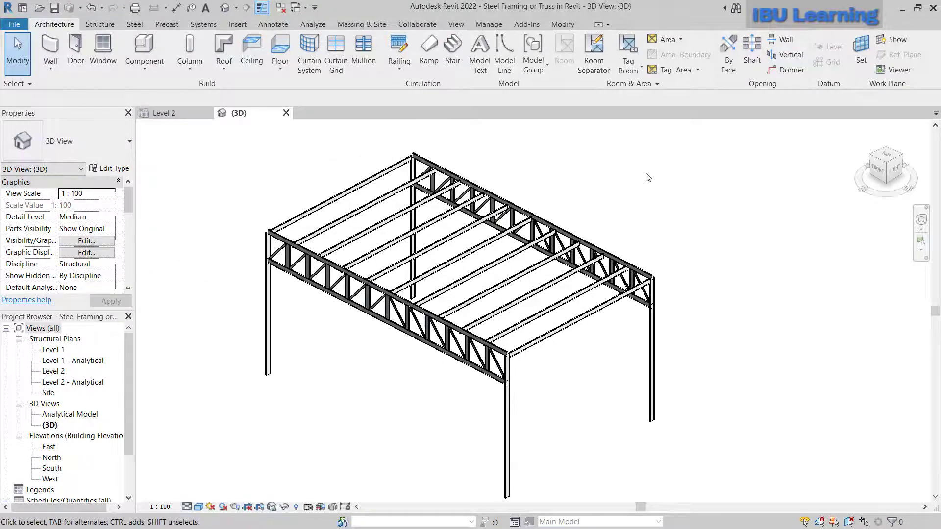
pyautogui.moveTo(659, 162); pyautogui.dragTo(682, 195, button='middle')
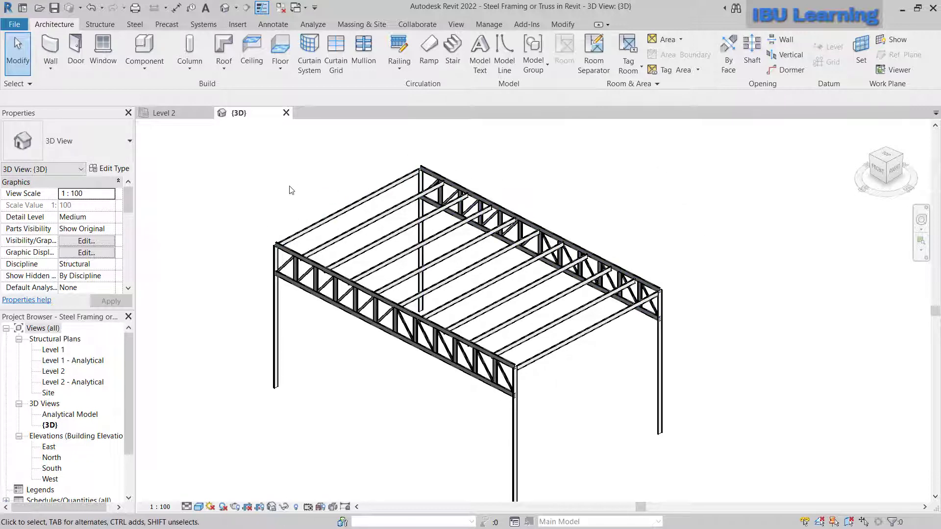
pyautogui.hotkey('alt', 'Tab')
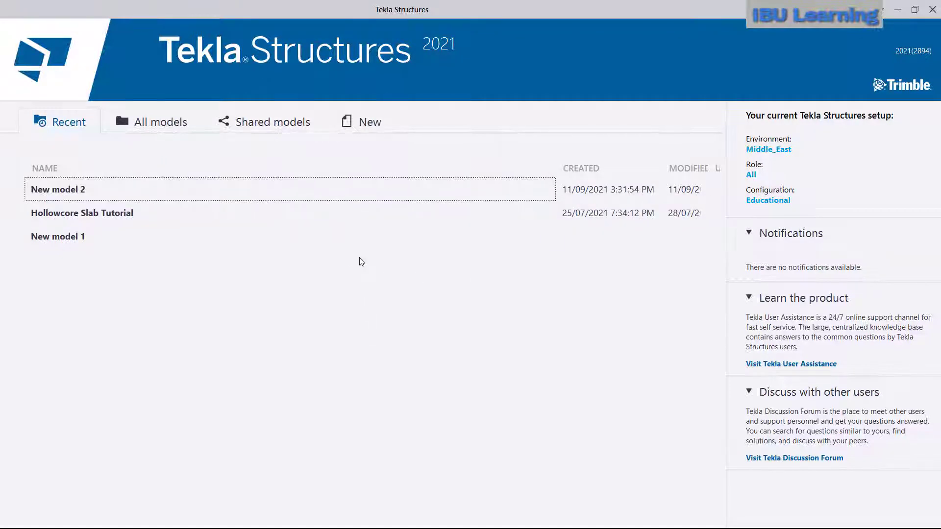
pyautogui.click(363, 125)
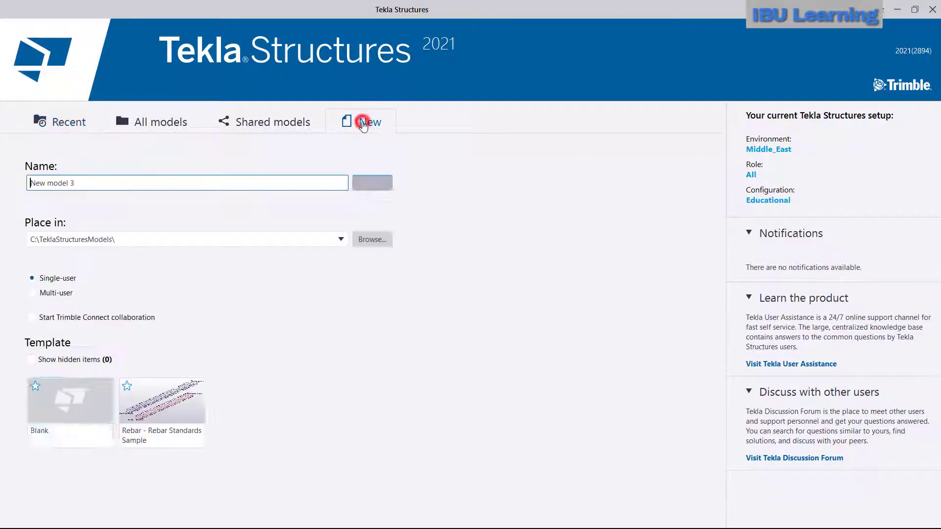
pyautogui.tripleClick(98, 183)
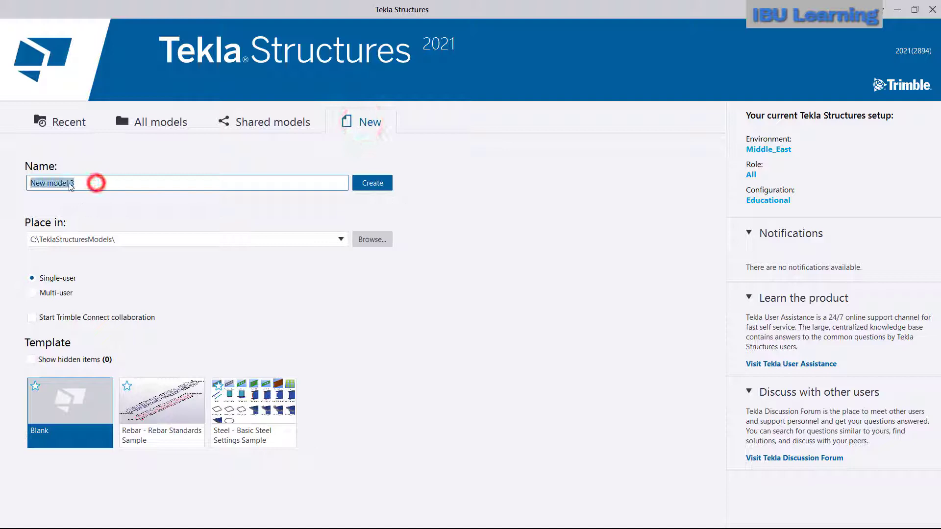
pyautogui.write('Exported')
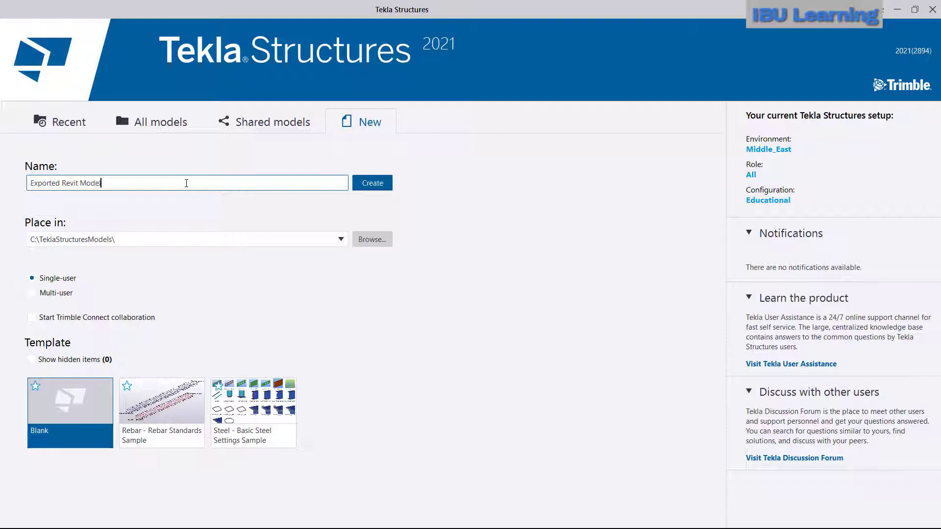
pyautogui.click(376, 187)
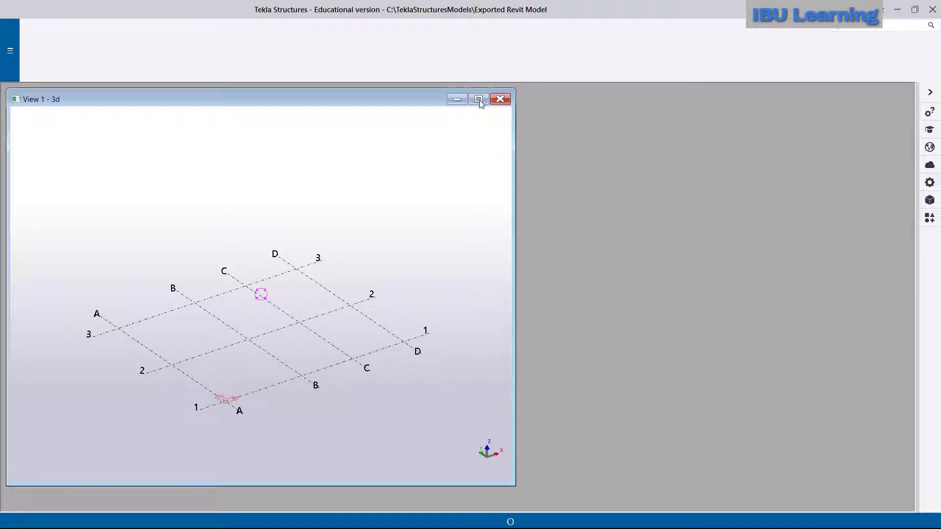
pyautogui.click(447, 292)
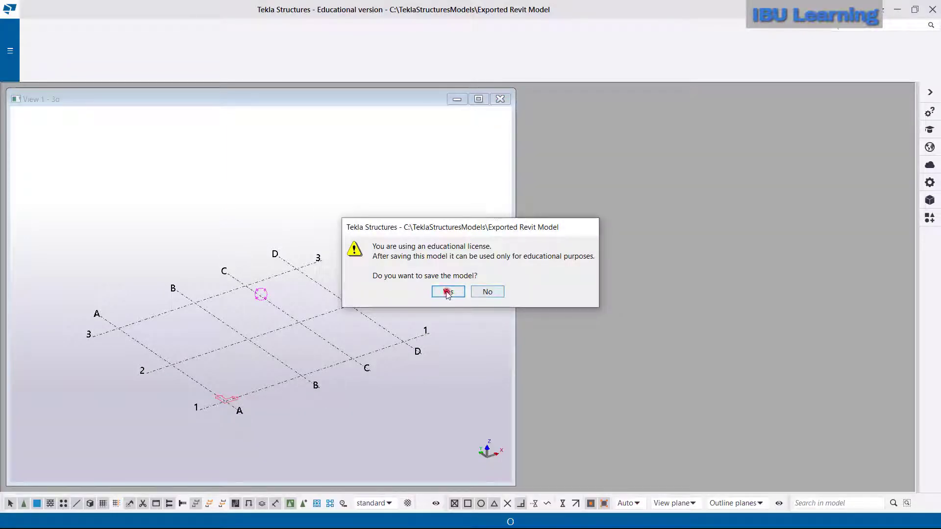
pyautogui.click(478, 98)
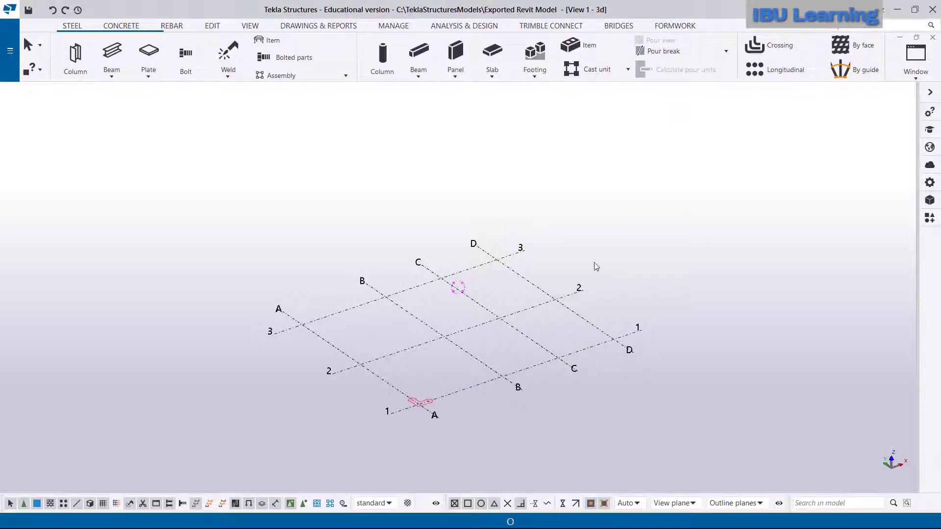
# Start adding a reference model and choose the Steel Framing or Truss in Revit file from the desktop's New folder.
pyautogui.scroll(2, 584, 237)
pyautogui.scroll(-3, 589, 238)
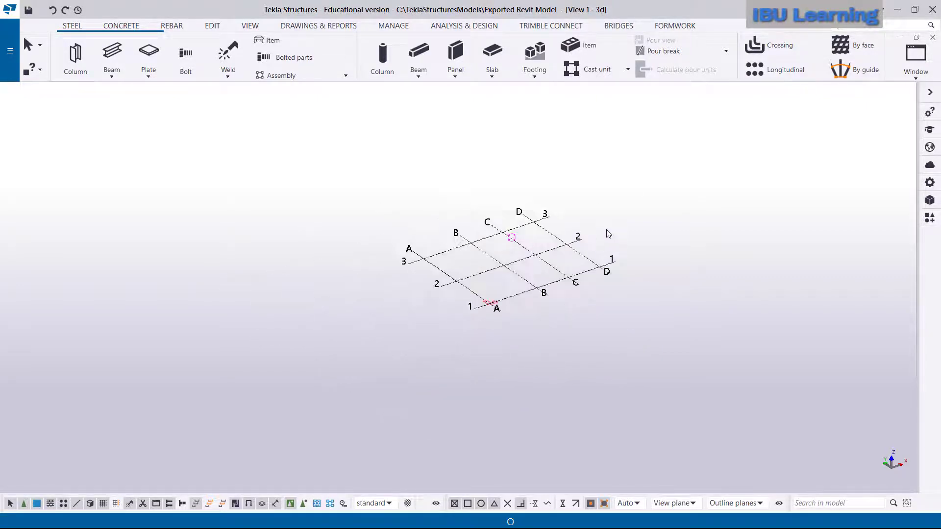
pyautogui.scroll(3, 622, 218)
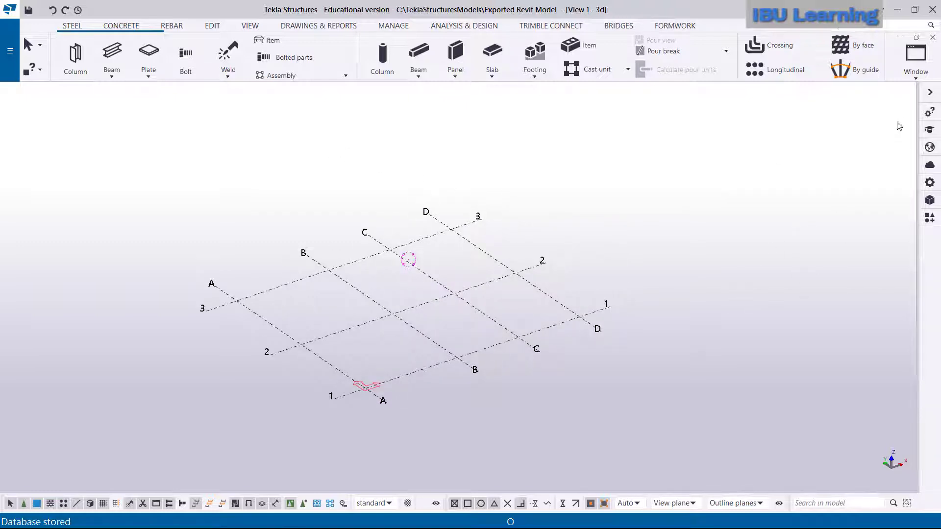
pyautogui.click(928, 202)
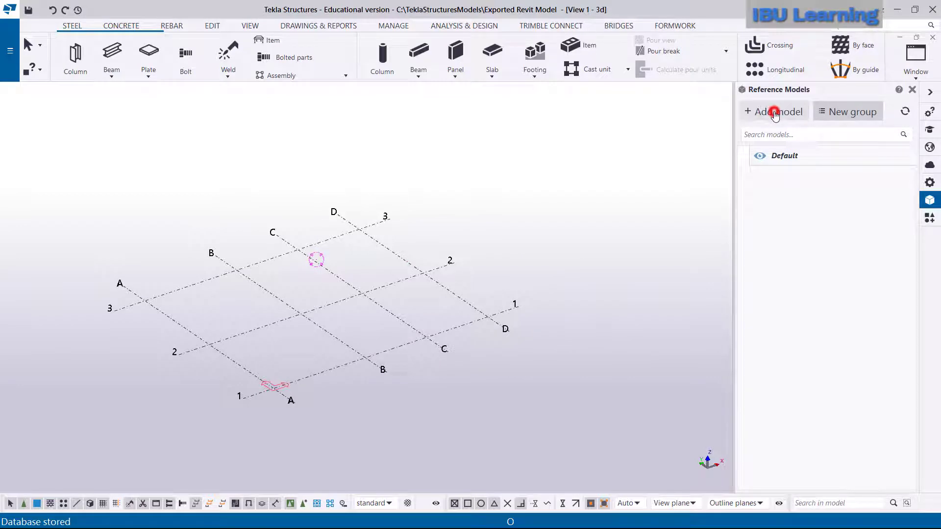
pyautogui.click(774, 112)
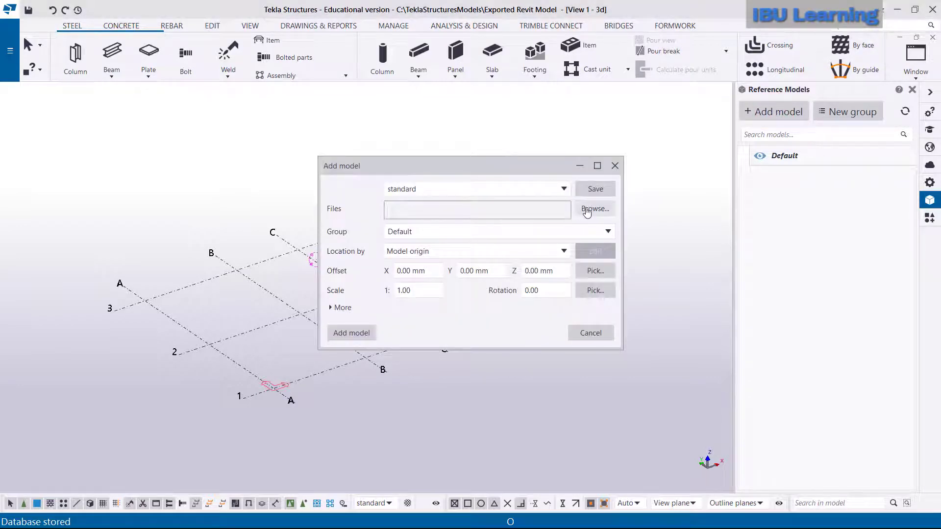
pyautogui.click(588, 211)
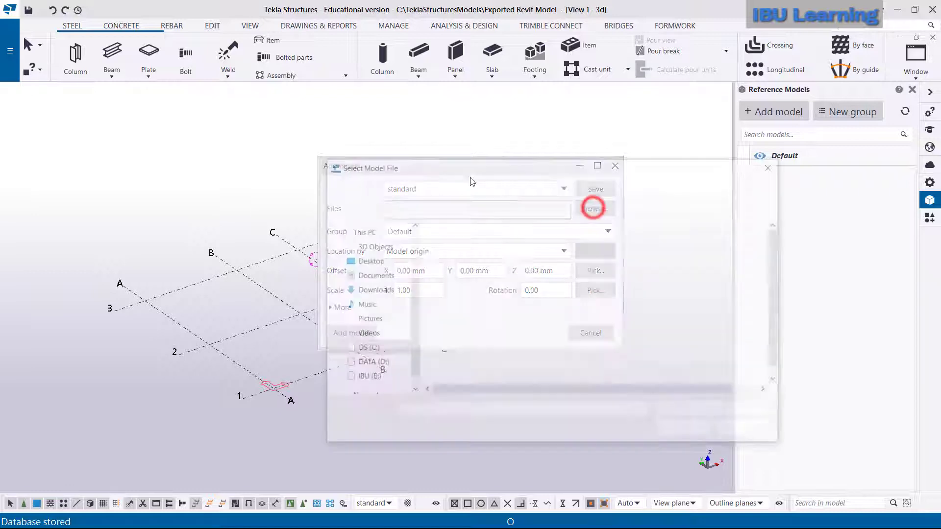
pyautogui.click(348, 261)
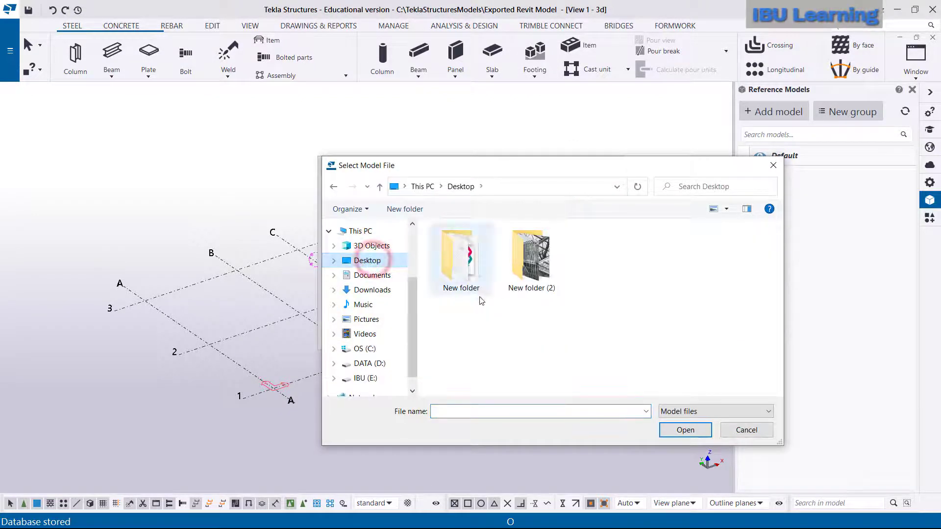
pyautogui.click(460, 269)
pyautogui.doubleClick(460, 270)
pyautogui.click(541, 271)
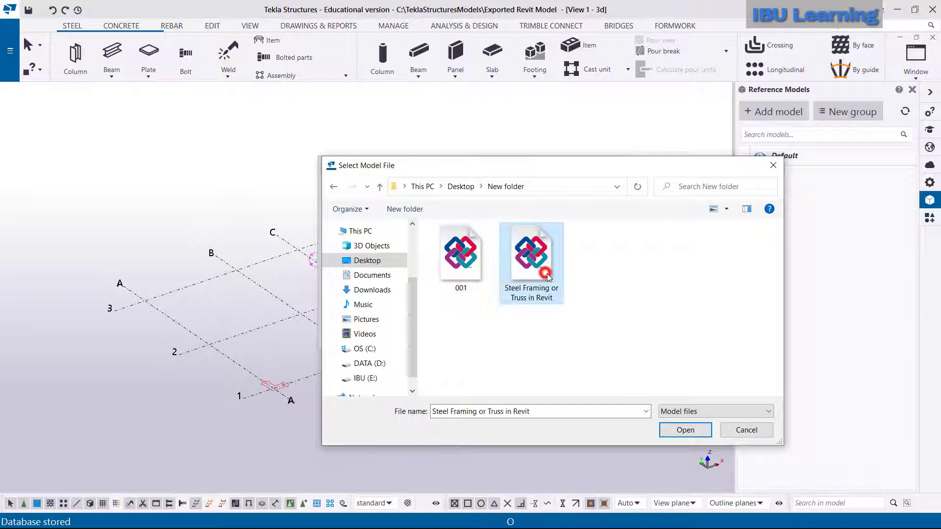
pyautogui.click(675, 431)
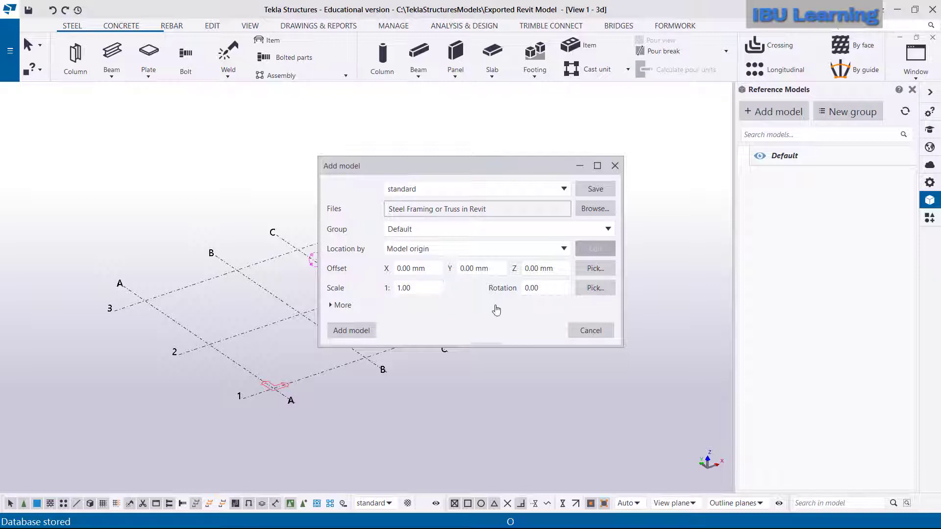
# Add the chosen reference model at the model origin at scale 1.00 and expand the work area to include it.
pyautogui.click(353, 331)
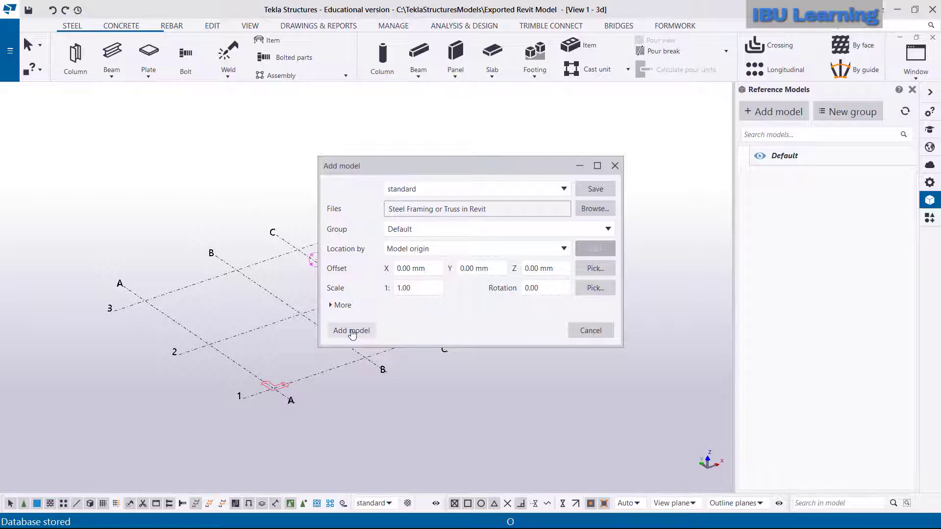
pyautogui.click(352, 331)
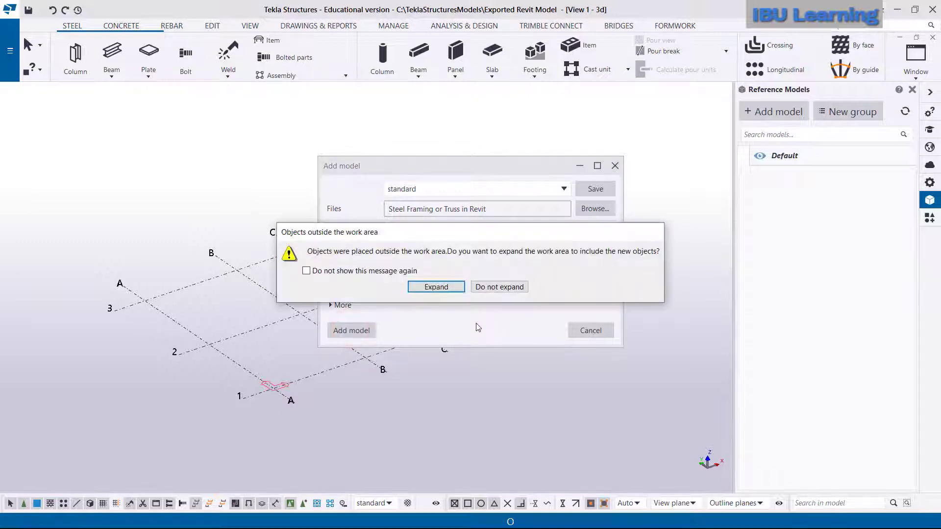
pyautogui.click(441, 287)
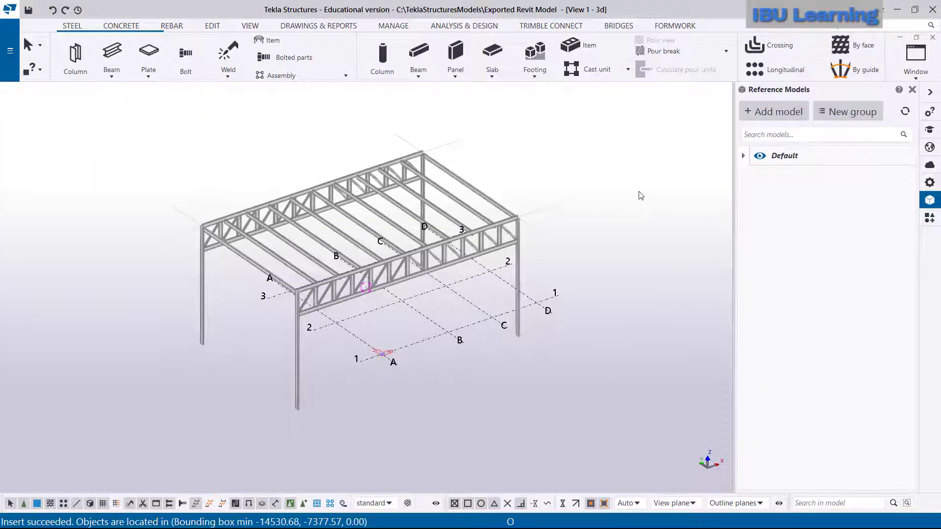
# Inspect the inserted truss frame, then hide and redisplay the Default reference model group.
pyautogui.click(608, 136)
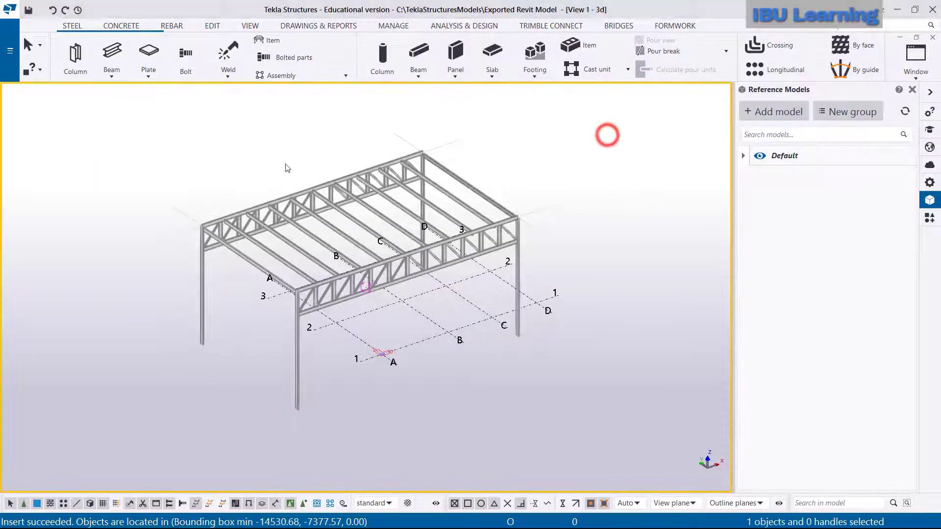
pyautogui.click(263, 152)
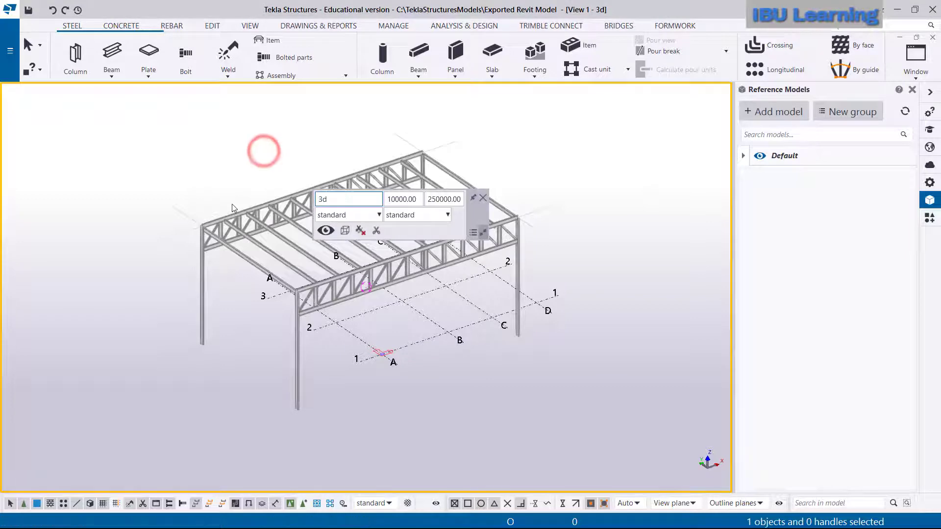
pyautogui.moveTo(335, 347); pyautogui.dragTo(333, 329, button='middle')
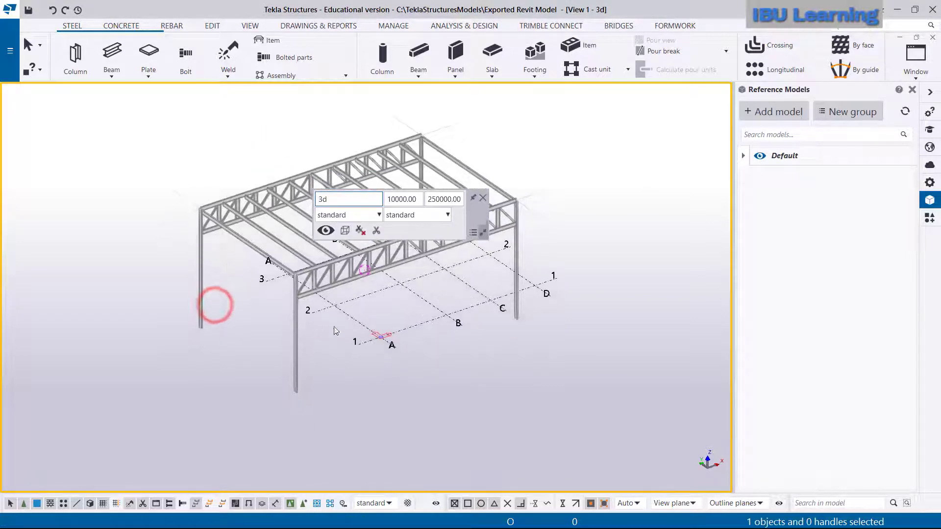
pyautogui.click(483, 197)
pyautogui.scroll(1, 552, 246)
pyautogui.scroll(1, 553, 247)
pyautogui.moveTo(561, 228); pyautogui.dragTo(658, 270, button='middle')
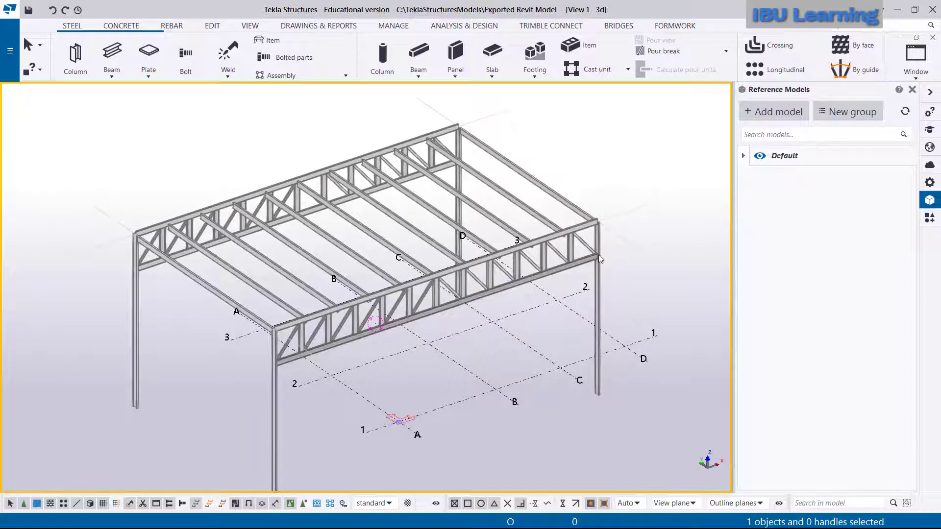
pyautogui.click(760, 156)
pyautogui.click(760, 156)
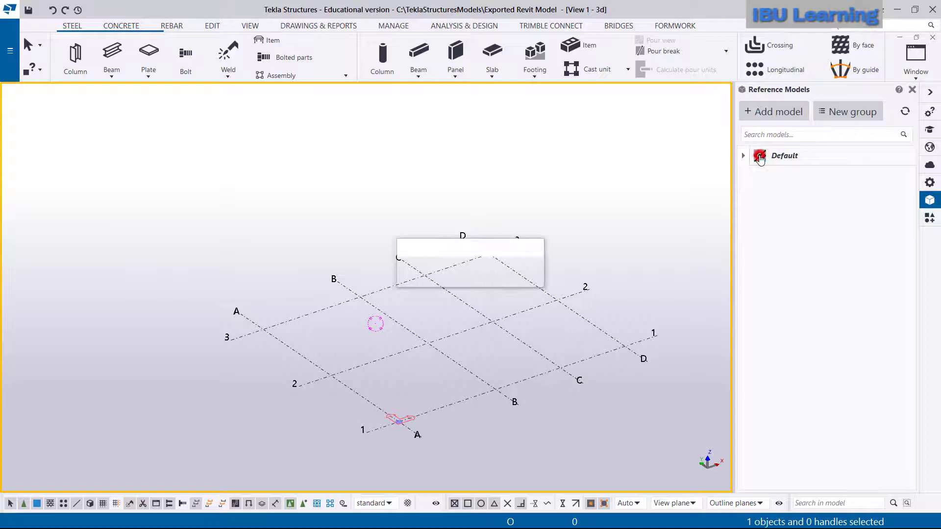
# Examine the reference model's columns, trusses and roof beams from different angles.
pyautogui.click(599, 242)
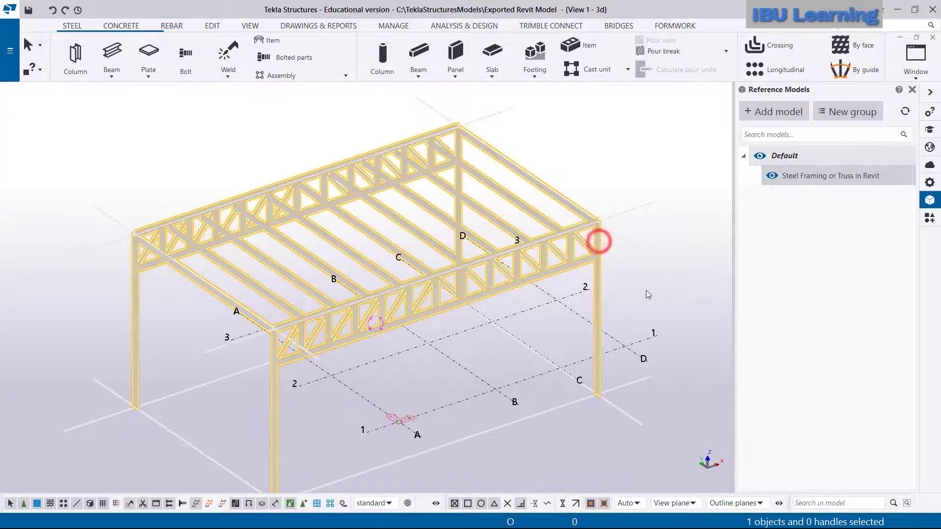
pyautogui.scroll(-2, 618, 250)
pyautogui.keyDown('ctrl'); pyautogui.moveTo(448, 316); pyautogui.dragTo(499, 345, button='middle'); pyautogui.keyUp('ctrl')
pyautogui.scroll(2, 392, 330)
pyautogui.click(124, 306)
pyautogui.scroll(-2, 404, 337)
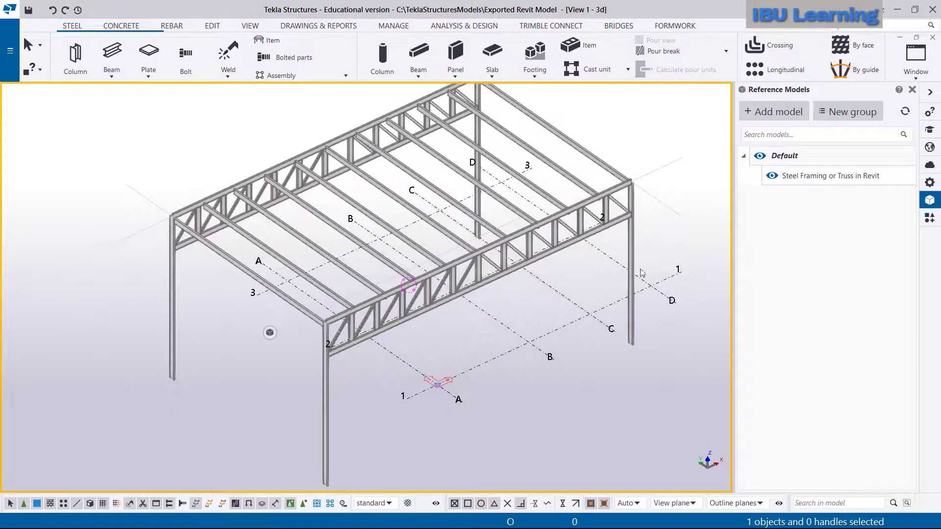
# Select the whole truss frame reference model and convert its IFC objects to native Tekla Structures objects.
pyautogui.click(354, 342)
pyautogui.moveTo(550, 333); pyautogui.dragTo(541, 349, button='middle')
pyautogui.scroll(-2, 498, 343)
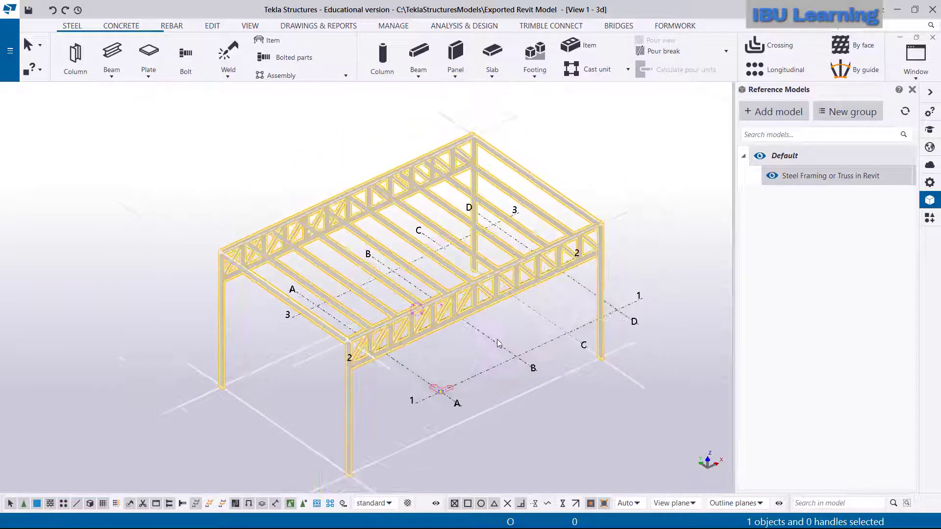
pyautogui.click(392, 27)
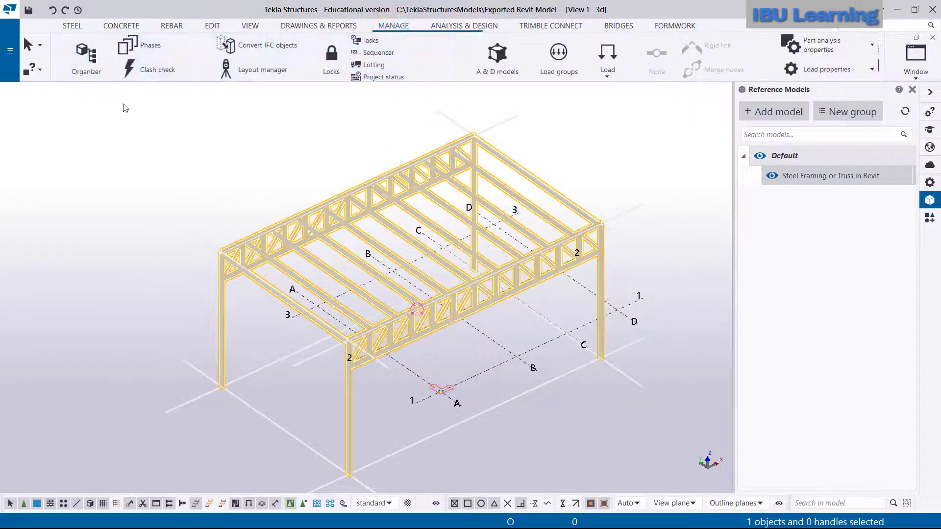
pyautogui.click(255, 48)
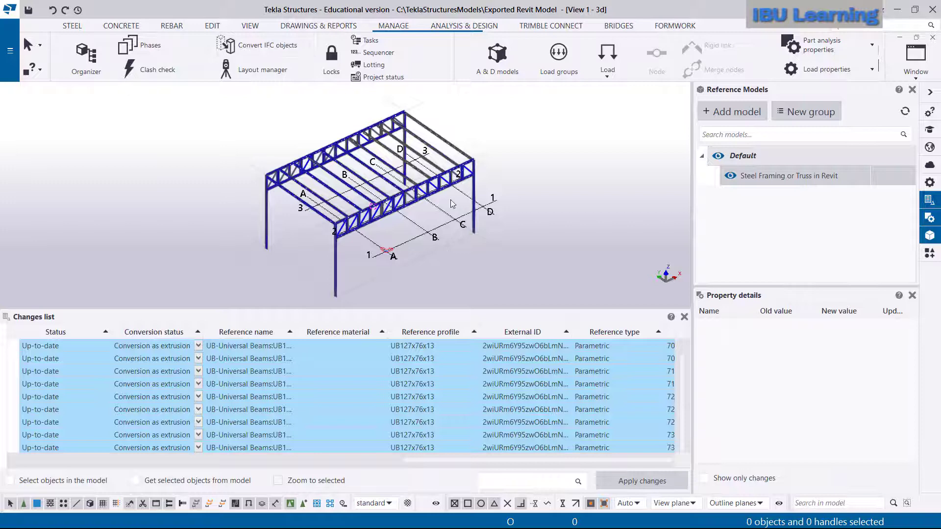
# Examine the converted frame, the conversion statuses in the Changes list and the property details of its first entry.
pyautogui.scroll(5, 441, 199)
pyautogui.scroll(3, 520, 241)
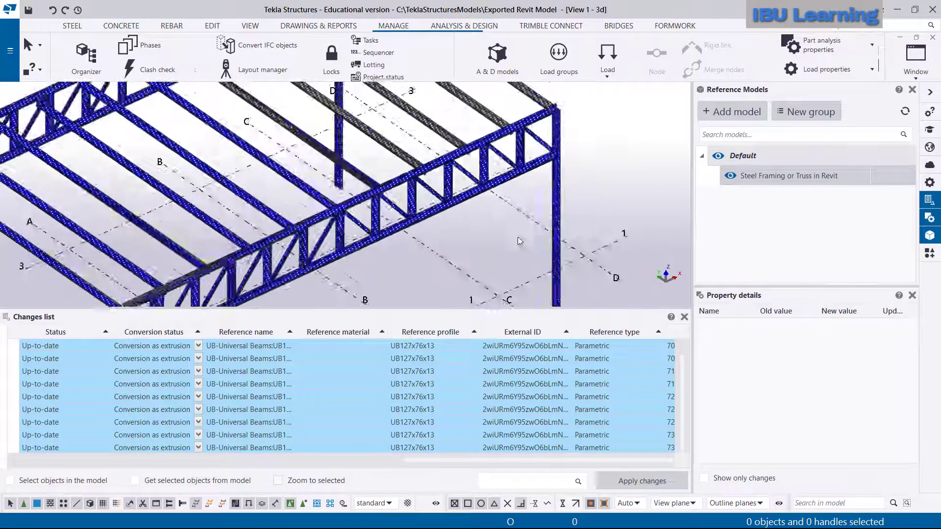
pyautogui.scroll(-4, 519, 241)
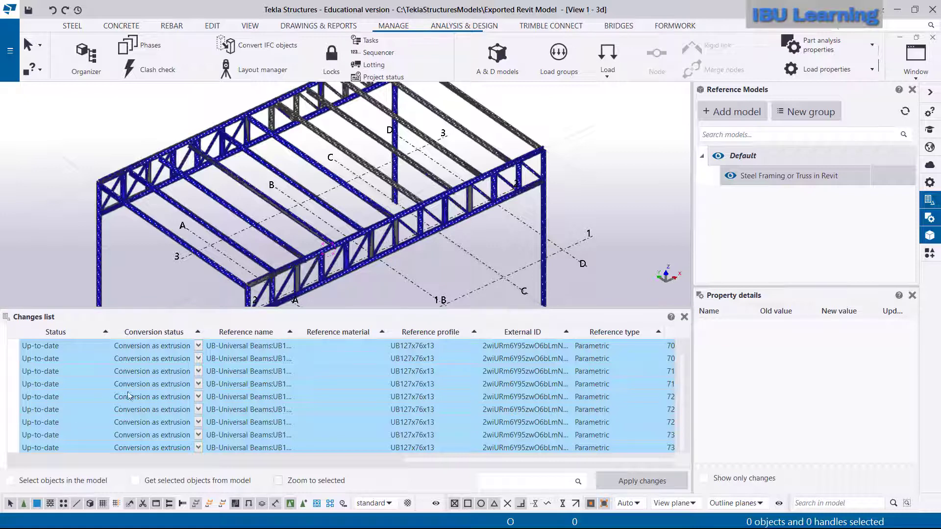
pyautogui.scroll(1, 69, 394)
pyautogui.click(34, 350)
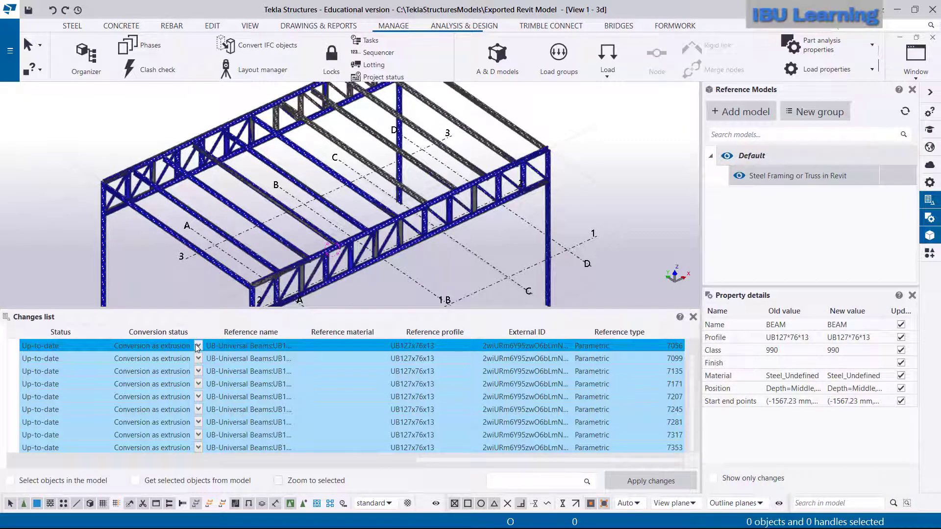
pyautogui.scroll(4, 191, 380)
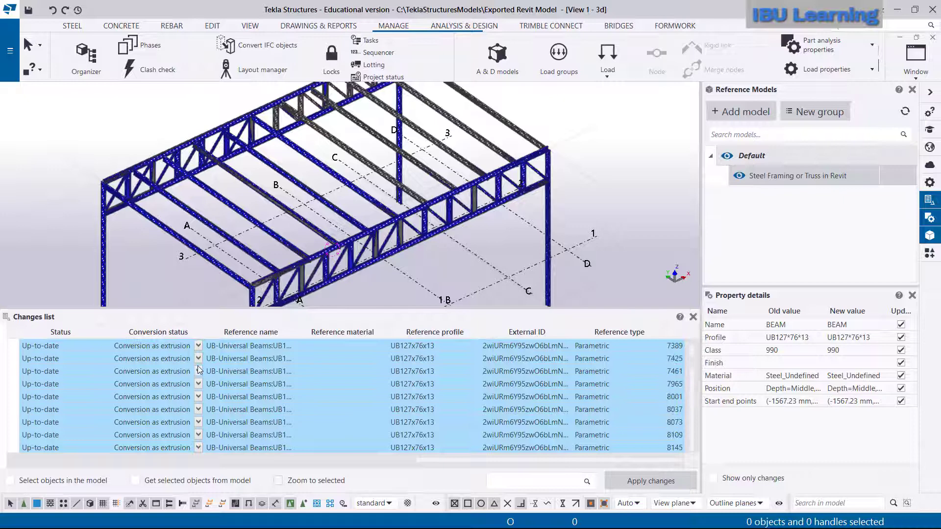
pyautogui.scroll(-10, 183, 390)
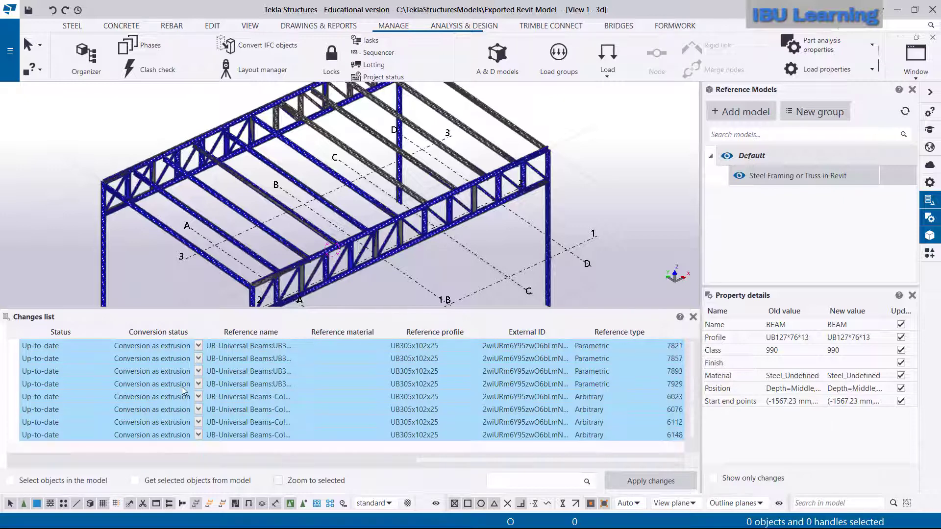
pyautogui.scroll(5, 88, 368)
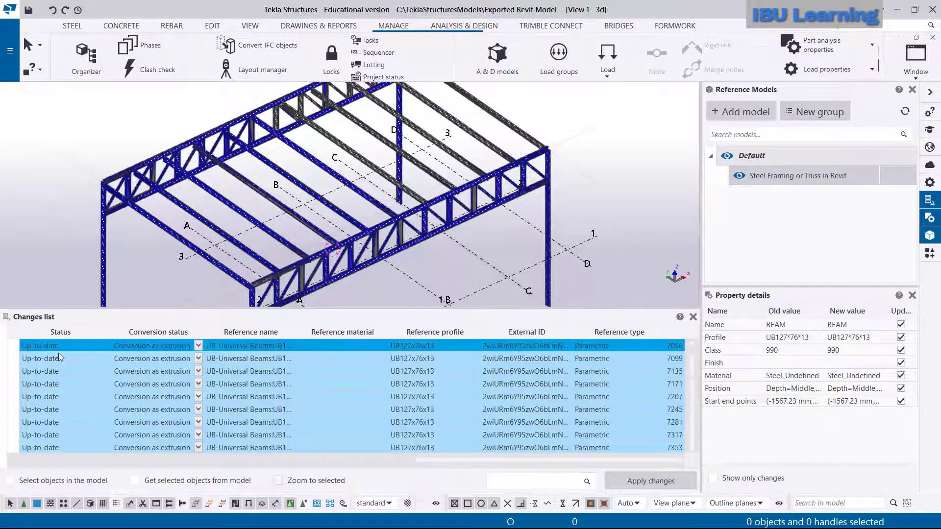
# Select all entries in the Changes list and apply their changes to the model.
pyautogui.hotkey('ctrl', 'a')
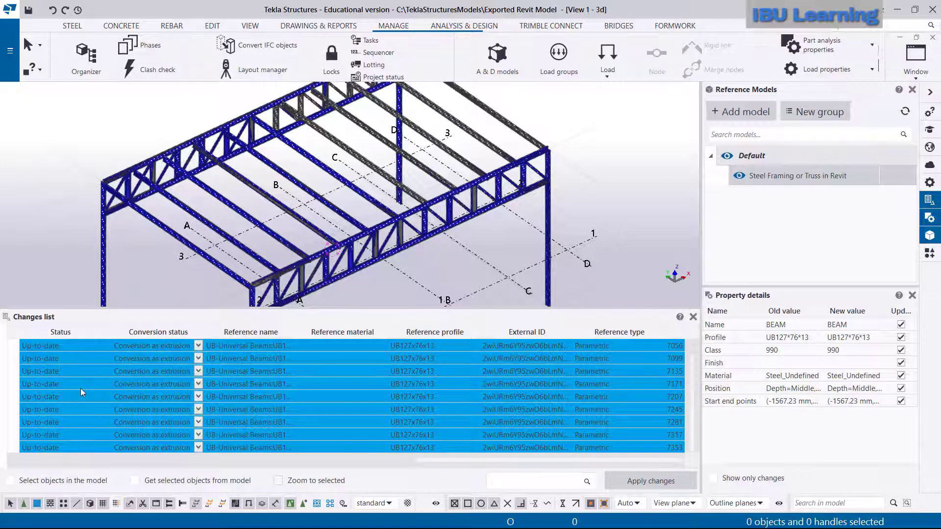
pyautogui.scroll(-7, 110, 390)
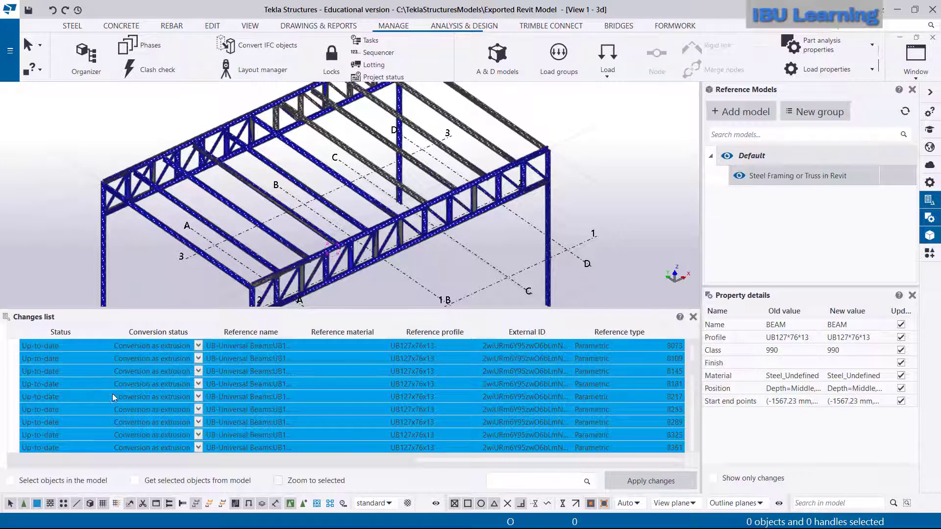
pyautogui.click(647, 482)
# Hide the Default reference model group so only the native frame is displayed, and close the Changes list.
pyautogui.scroll(-2, 465, 258)
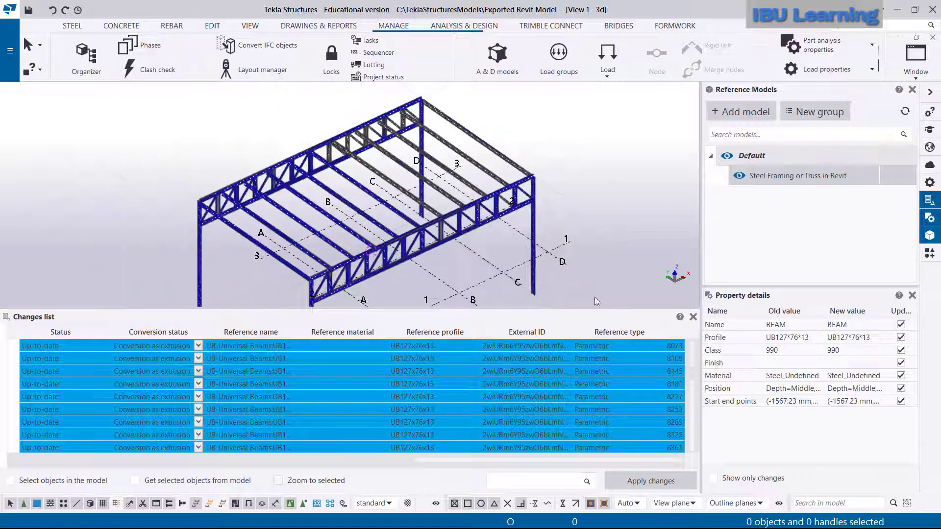
pyautogui.click(727, 157)
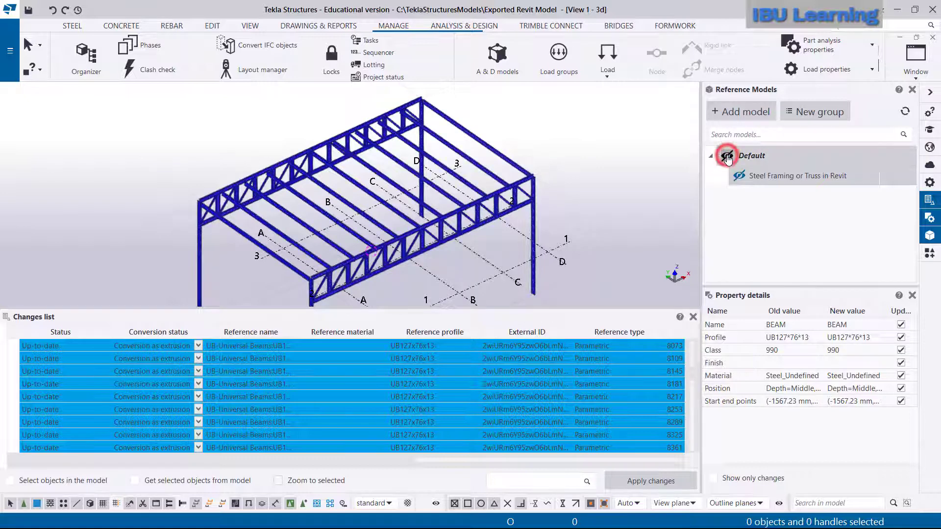
pyautogui.click(605, 216)
pyautogui.scroll(2, 390, 176)
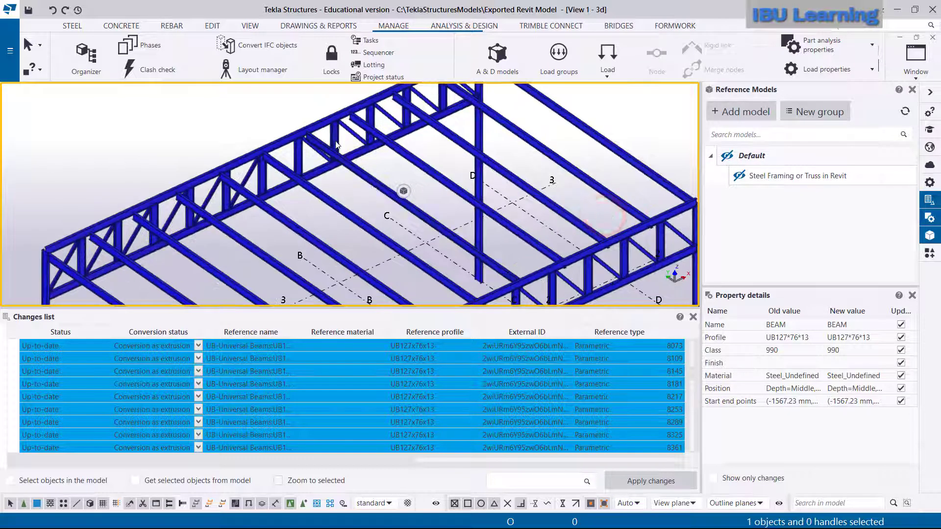
pyautogui.scroll(-4, 512, 243)
pyautogui.scroll(3, 372, 211)
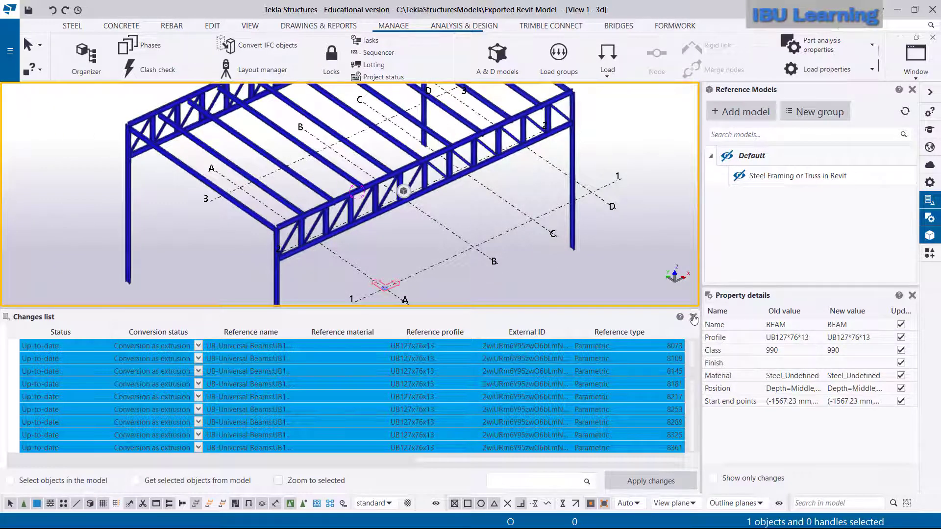
pyautogui.click(693, 317)
pyautogui.scroll(-3, 459, 326)
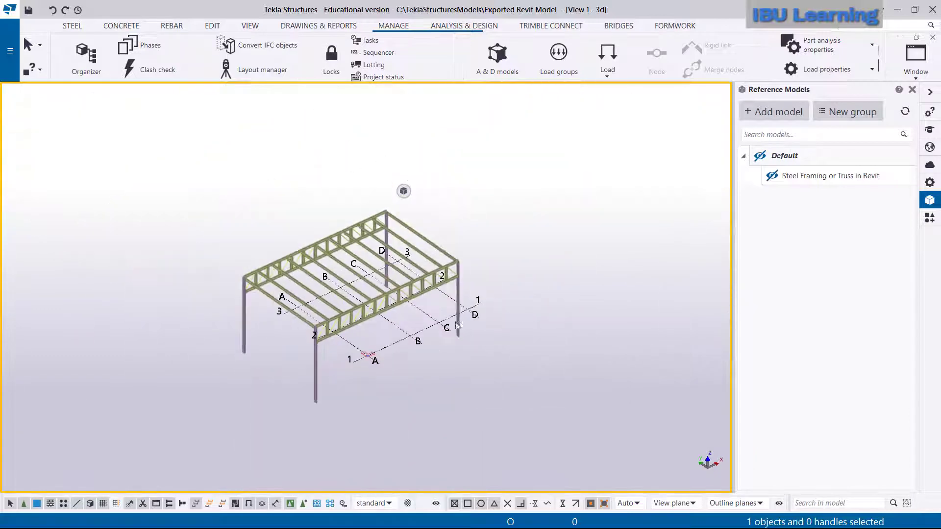
# Examine the converted frame up close and review the steel beam properties of the front truss's bottom chord.
pyautogui.scroll(5, 278, 308)
pyautogui.click(377, 421)
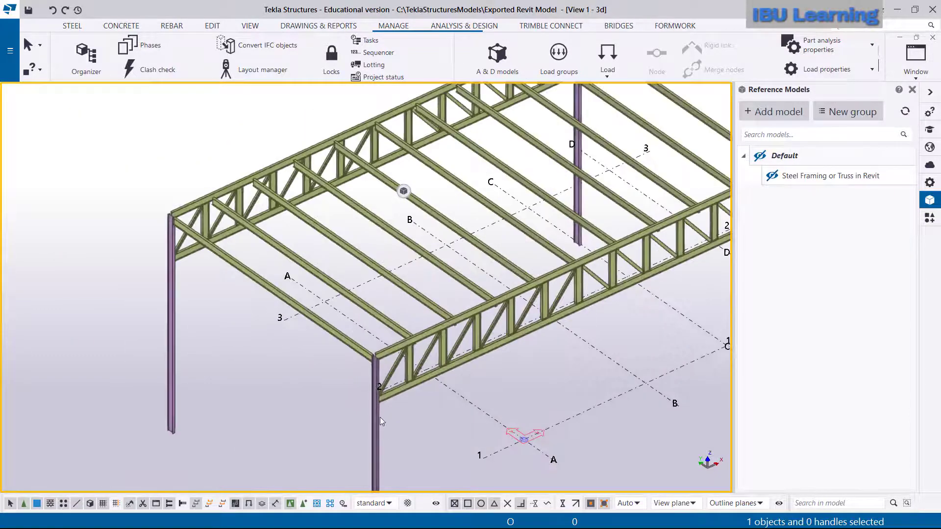
pyautogui.moveTo(406, 433); pyautogui.dragTo(530, 309, button='middle')
pyautogui.moveTo(667, 332); pyautogui.dragTo(508, 336, button='middle')
pyautogui.click(509, 298)
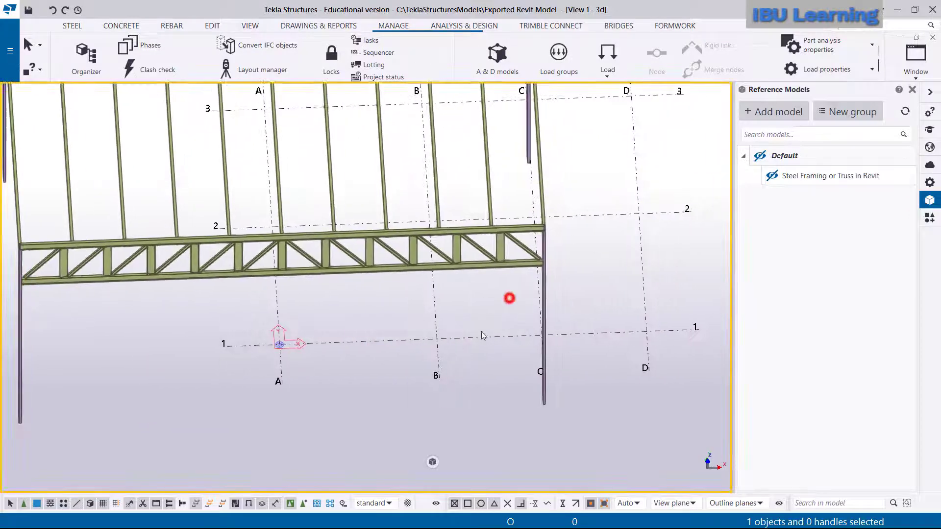
pyautogui.keyDown('ctrl'); pyautogui.moveTo(509, 297); pyautogui.dragTo(496, 348, button='middle'); pyautogui.keyUp('ctrl')
pyautogui.scroll(3, 474, 212)
pyautogui.click(476, 196)
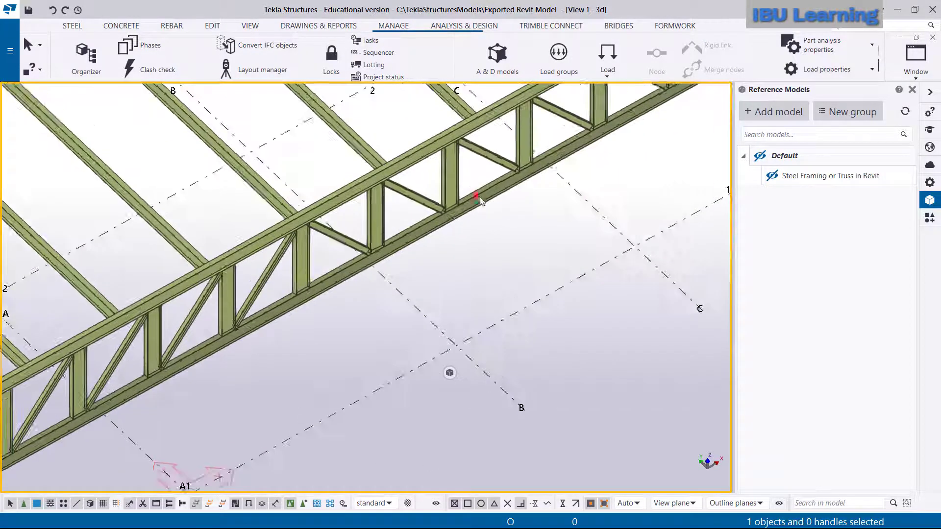
pyautogui.doubleClick(498, 188)
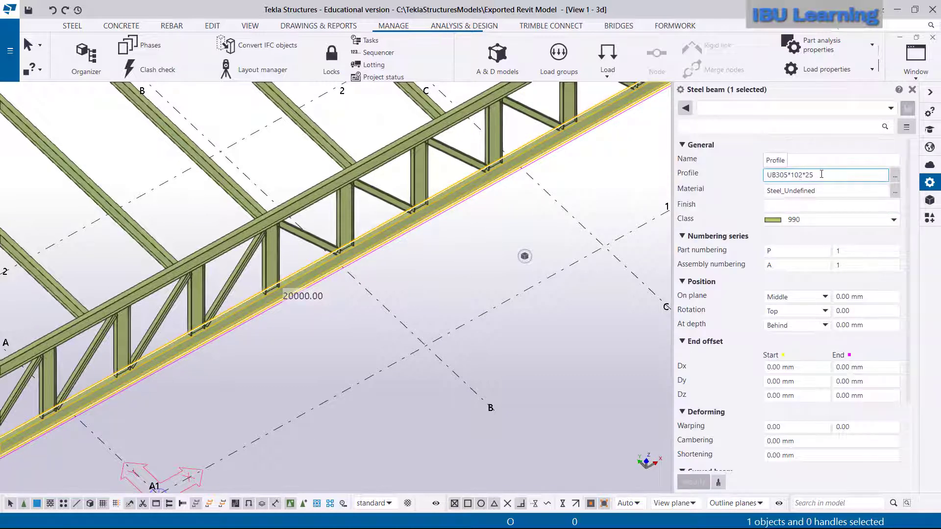
pyautogui.scroll(-3, 789, 282)
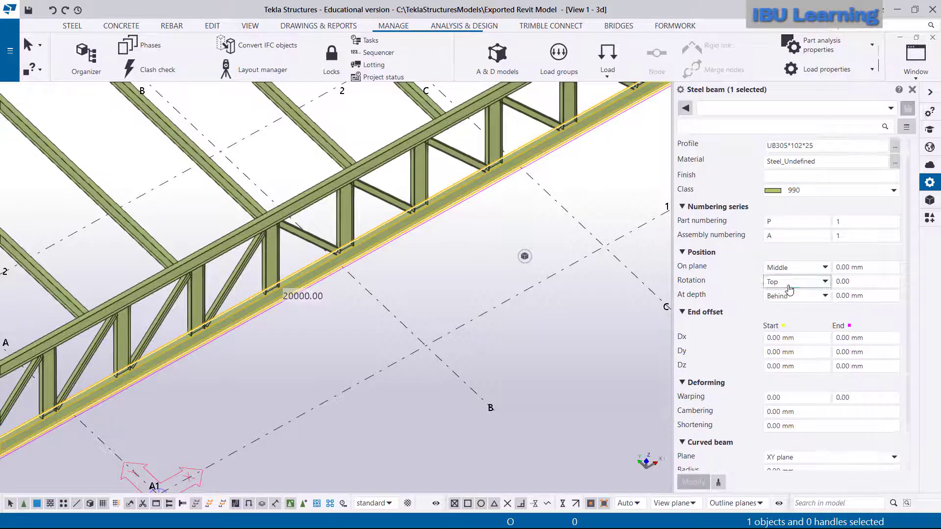
pyautogui.scroll(5, 793, 335)
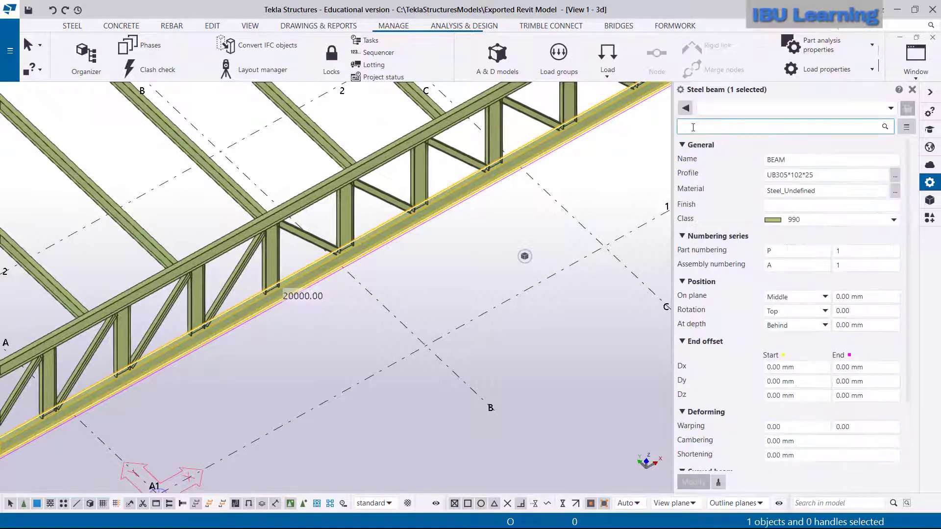
pyautogui.click(606, 168)
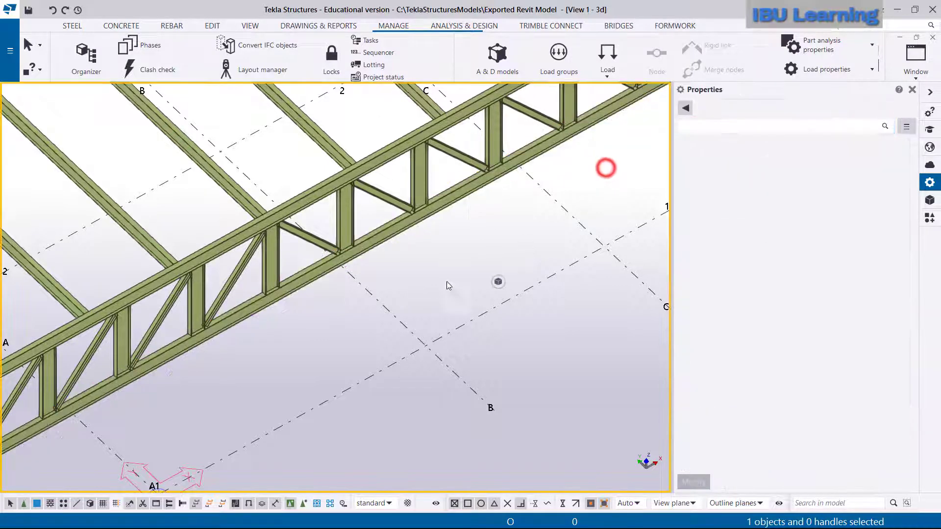
# Select the front truss's bottom chord and top chord in turn and inspect how the native beams sit in the frame.
pyautogui.click(382, 235)
pyautogui.moveTo(395, 278); pyautogui.dragTo(546, 240, button='middle')
pyautogui.scroll(-3, 466, 275)
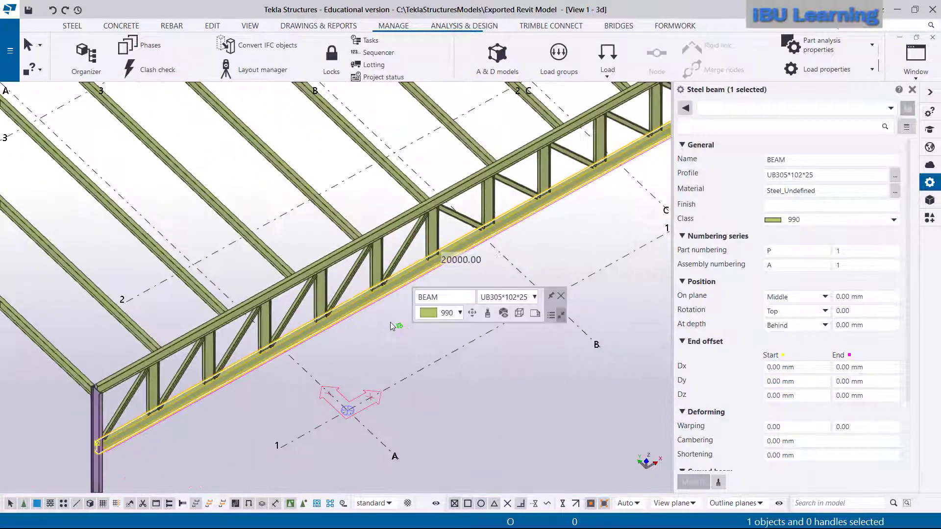
pyautogui.moveTo(326, 326); pyautogui.dragTo(344, 291, button='middle')
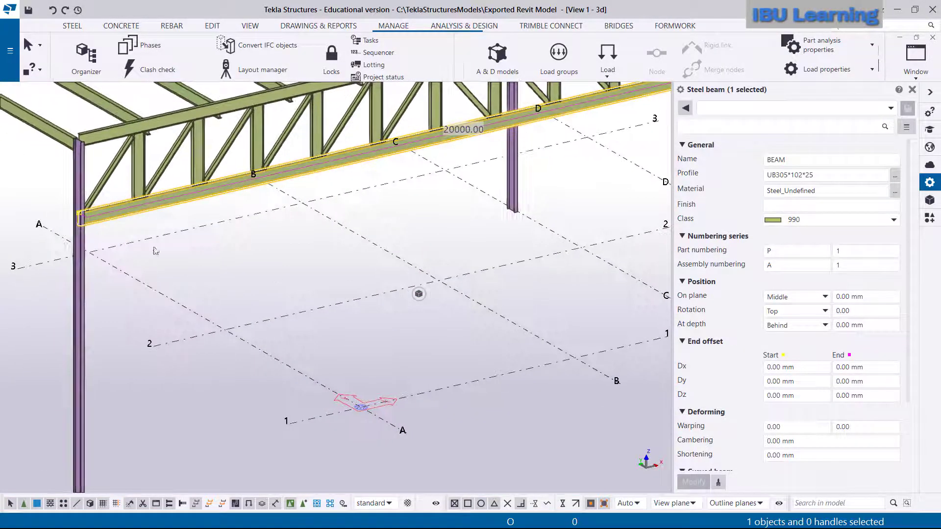
pyautogui.click(262, 252)
pyautogui.moveTo(223, 275); pyautogui.dragTo(537, 312, button='middle')
pyautogui.click(333, 240)
pyautogui.scroll(-5, 333, 239)
pyautogui.scroll(2, 457, 280)
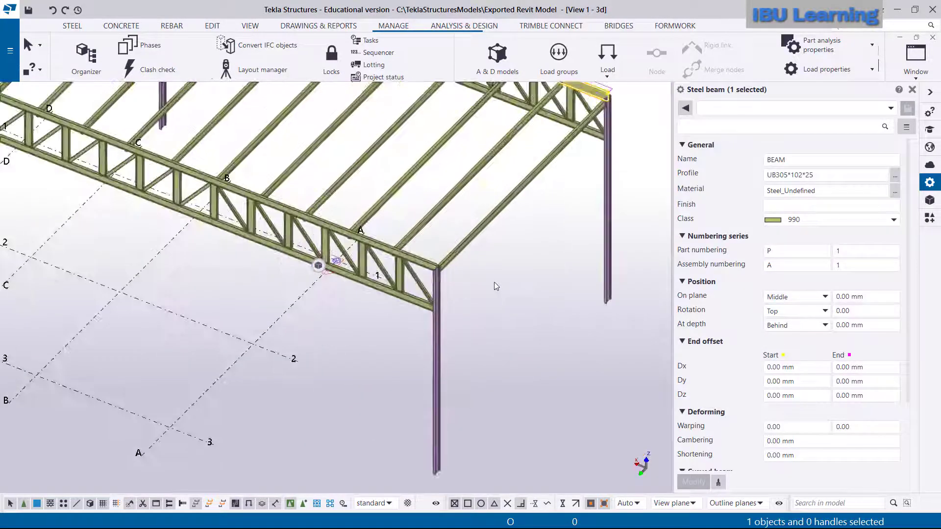
pyautogui.moveTo(495, 283); pyautogui.dragTo(446, 317, button='middle')
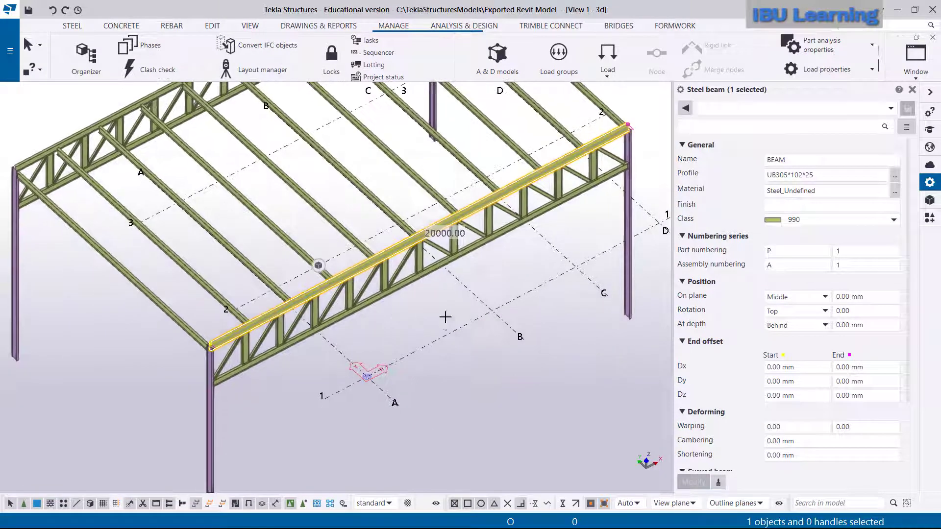
# Focus on the lower end of the front corner column and search the applications and components catalog for "base".
pyautogui.moveTo(144, 342); pyautogui.dragTo(185, 263, button='middle')
pyautogui.scroll(10, 283, 336)
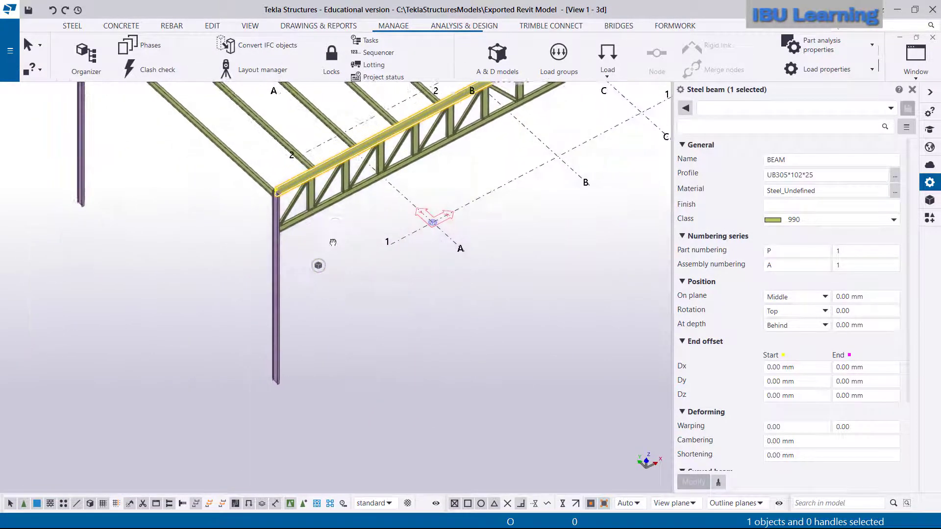
pyautogui.moveTo(283, 336); pyautogui.dragTo(391, 362, button='middle')
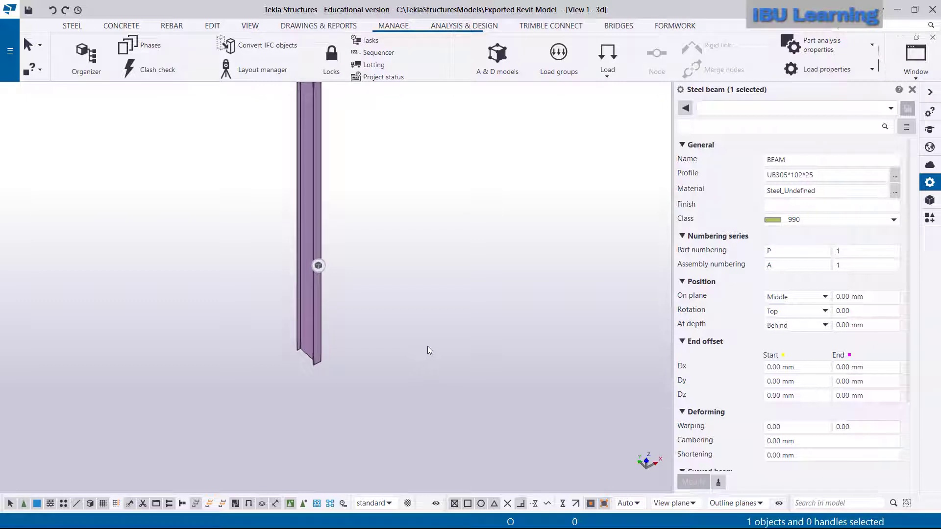
pyautogui.hotkey('ctrl', 'f')
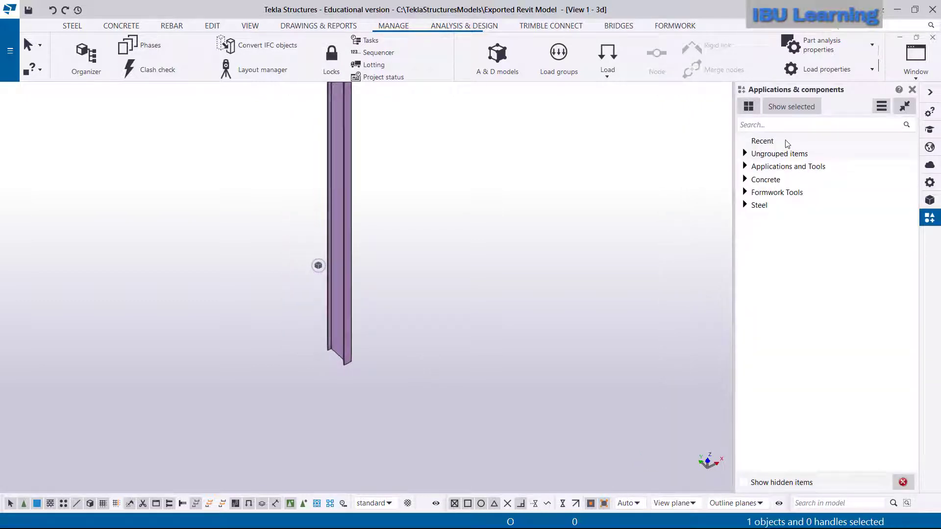
pyautogui.click(773, 126)
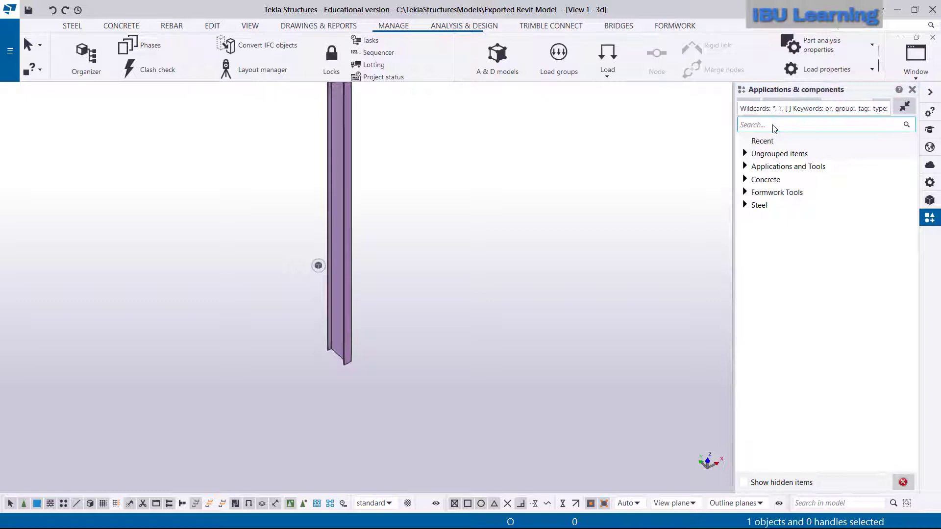
pyautogui.click(773, 125)
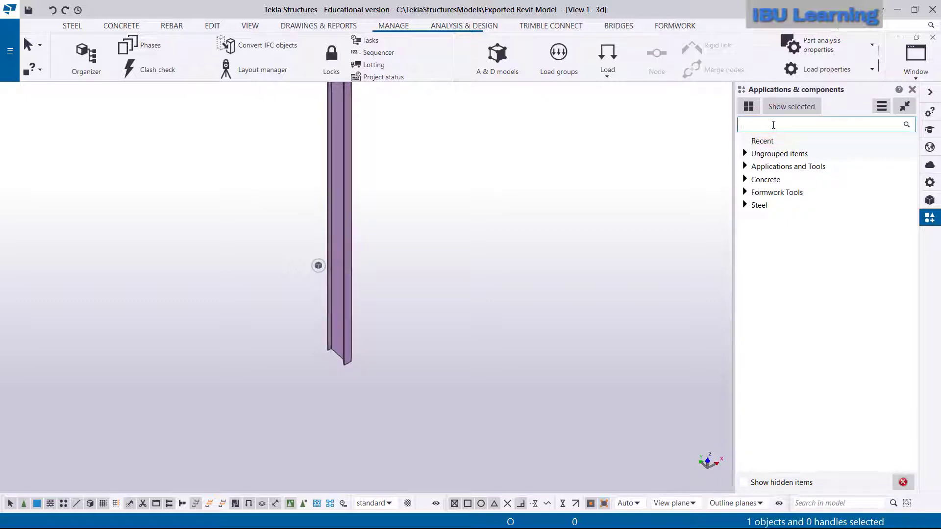
pyautogui.write('base')
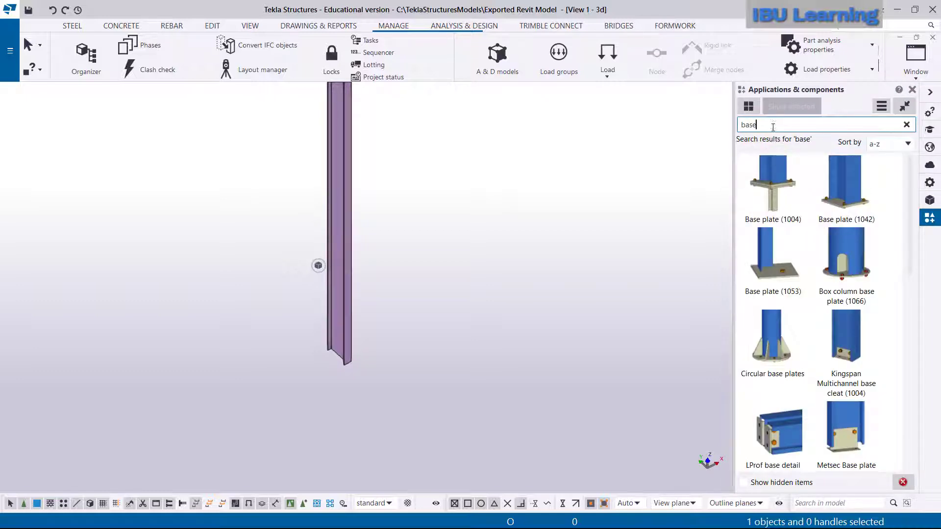
# Add a Base plate (1042) with anchor rods to the lower end of the front corner column.
pyautogui.click(856, 186)
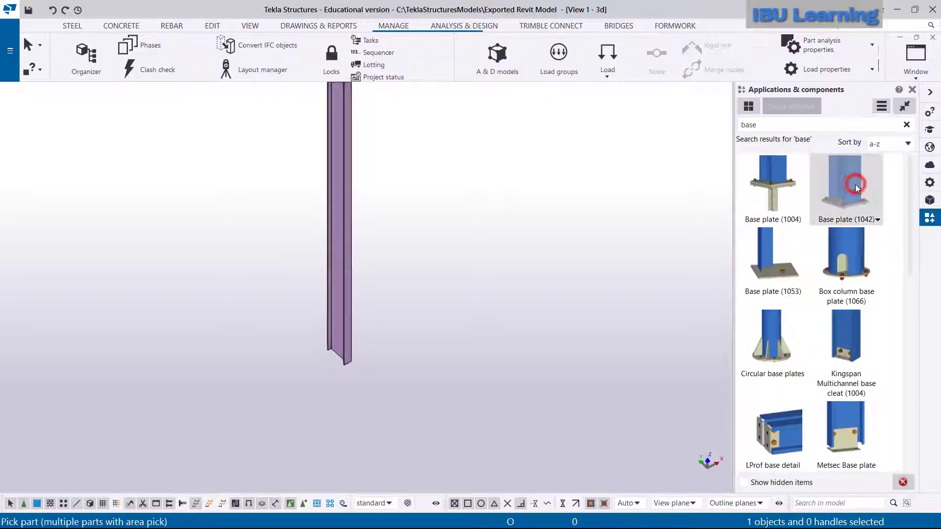
pyautogui.click(346, 329)
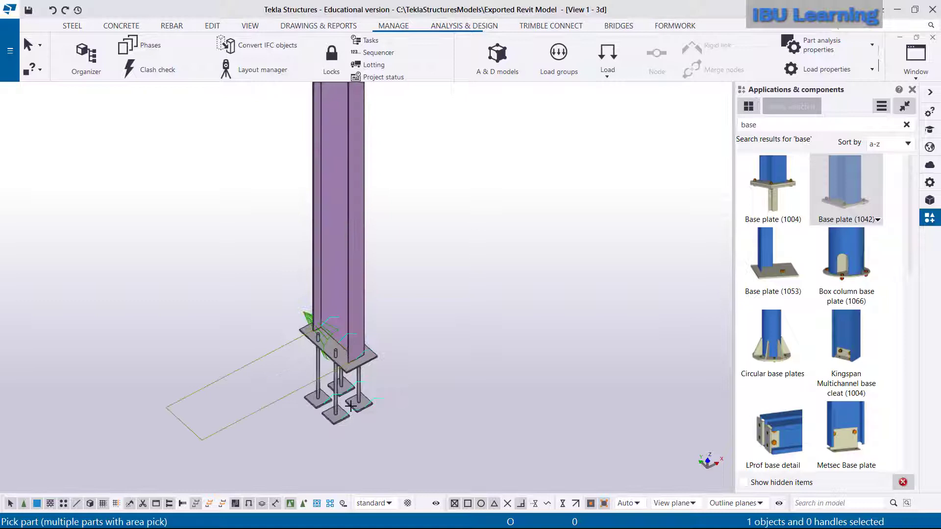
pyautogui.scroll(5, 350, 405)
pyautogui.rightClick(512, 307)
pyautogui.click(541, 313)
# Examine the new base plate and its anchor rods at the column foot from different sides.
pyautogui.scroll(-5, 488, 319)
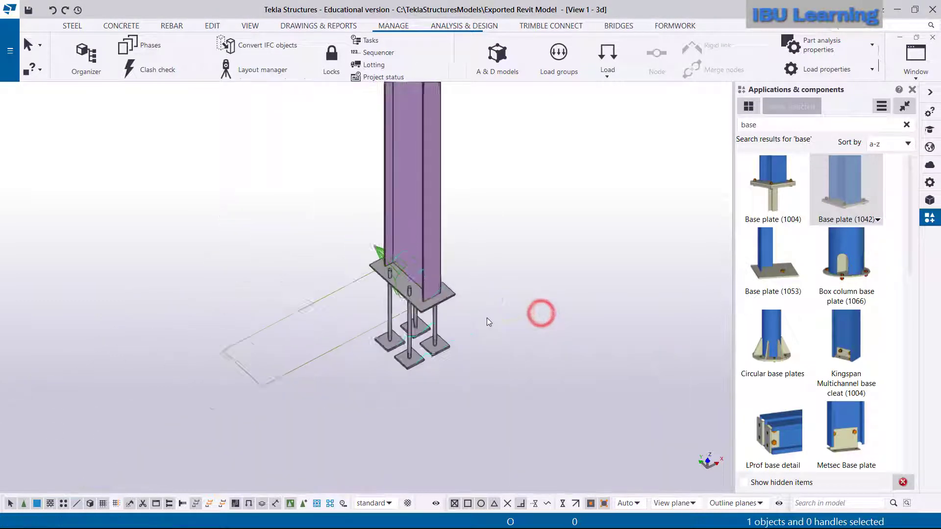
pyautogui.scroll(-1, 486, 319)
pyautogui.click(454, 299)
pyautogui.hotkey('ctrl', 'p')
pyautogui.moveTo(484, 340); pyautogui.dragTo(433, 325, button='middle')
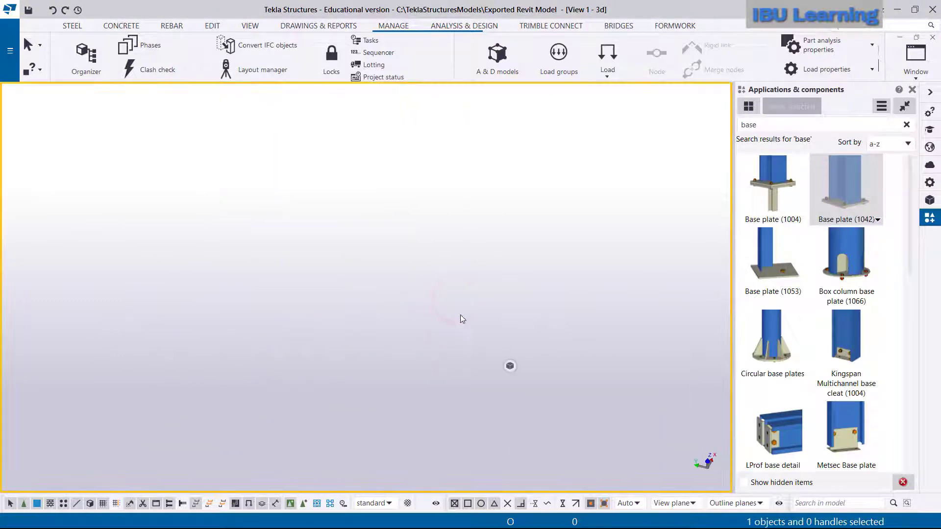
pyautogui.scroll(-2, 315, 266)
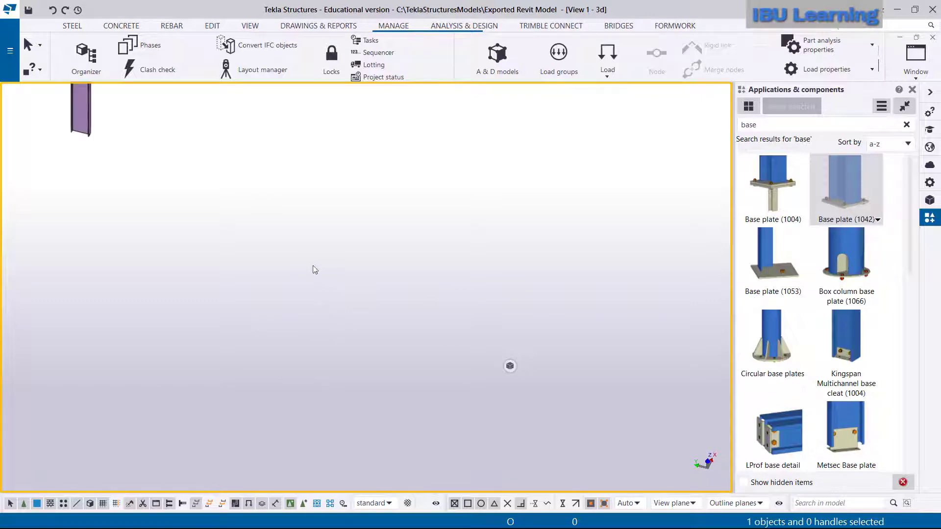
pyautogui.scroll(2, 630, 292)
pyautogui.scroll(2, 629, 296)
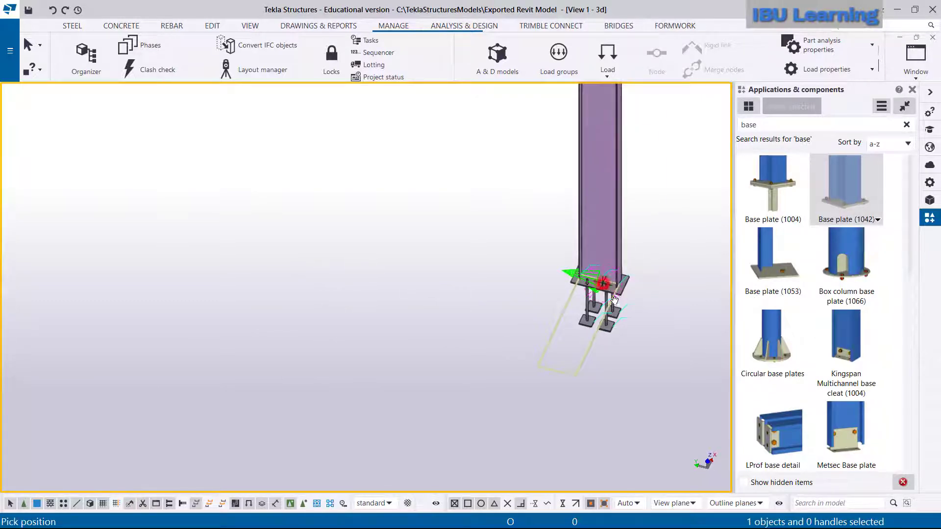
pyautogui.keyDown('ctrl'); pyautogui.moveTo(649, 315); pyautogui.dragTo(690, 303, button='middle'); pyautogui.keyUp('ctrl')
pyautogui.scroll(2, 448, 310)
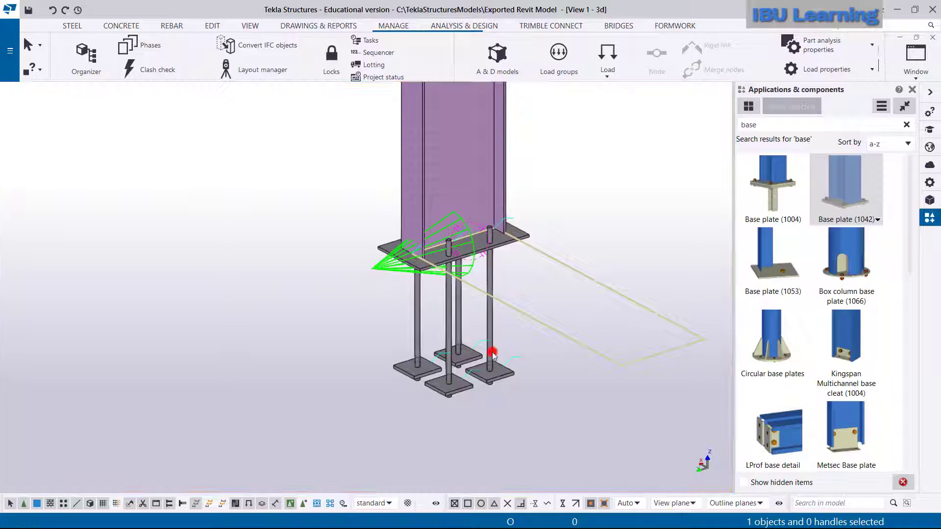
# Review the base plate component's parts, parameters, general, anchor rod and bolt settings without changing them, and close its dialog.
pyautogui.doubleClick(491, 357)
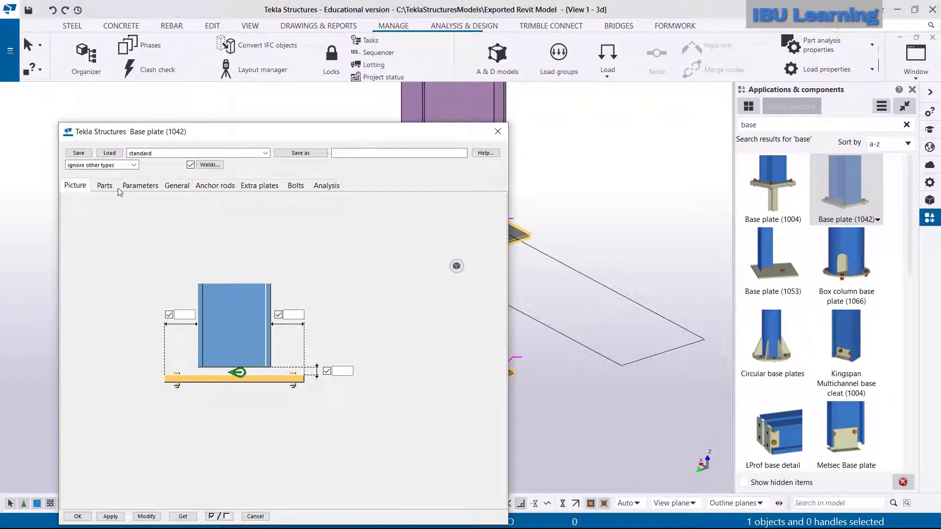
pyautogui.click(109, 186)
pyautogui.click(142, 186)
pyautogui.click(191, 187)
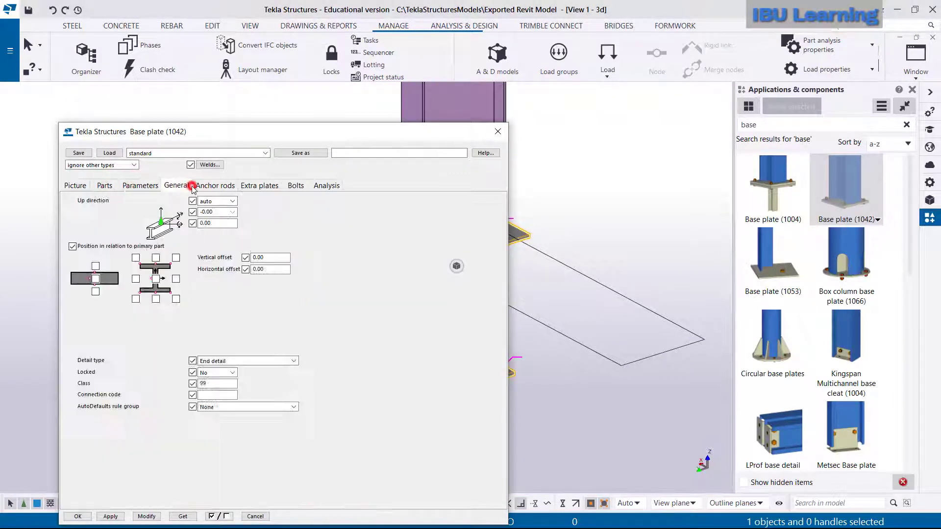
pyautogui.click(224, 186)
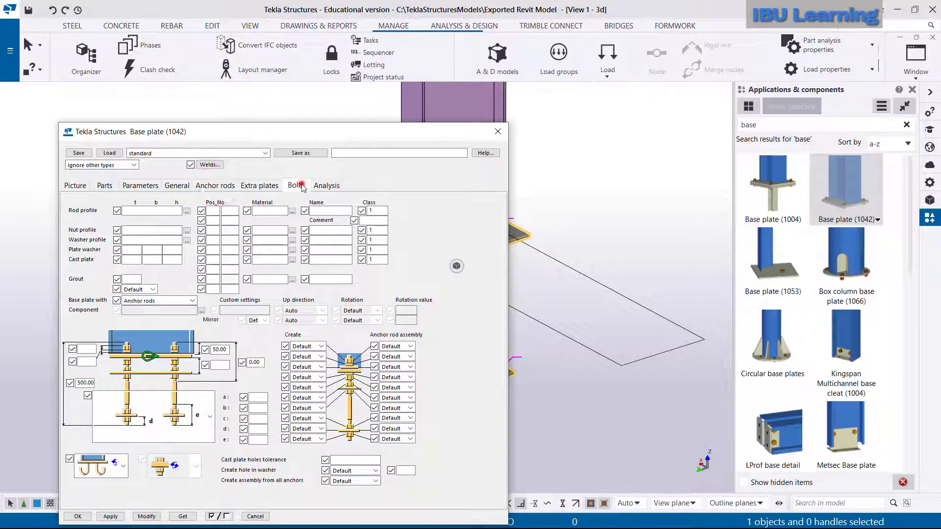
pyautogui.click(300, 186)
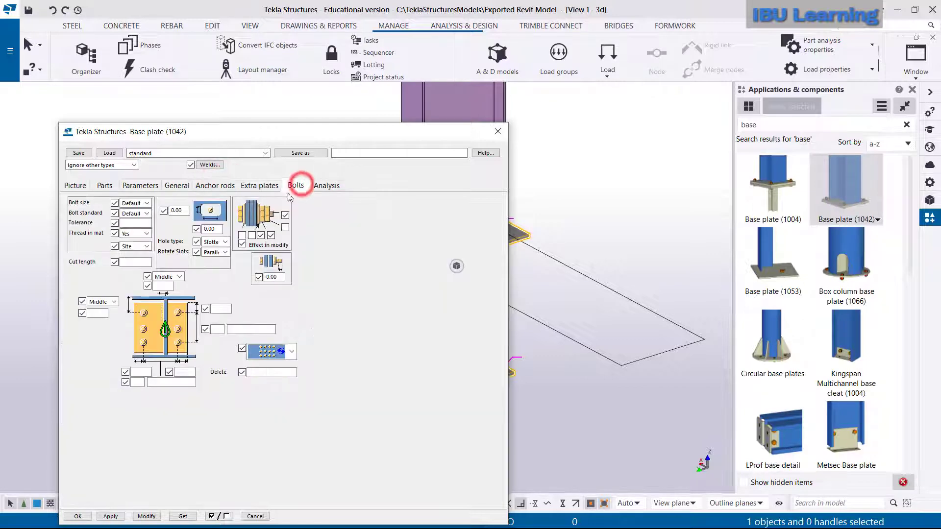
pyautogui.click(495, 131)
# Examine the whole native truss frame with its new base plate from several angles.
pyautogui.scroll(-8, 443, 289)
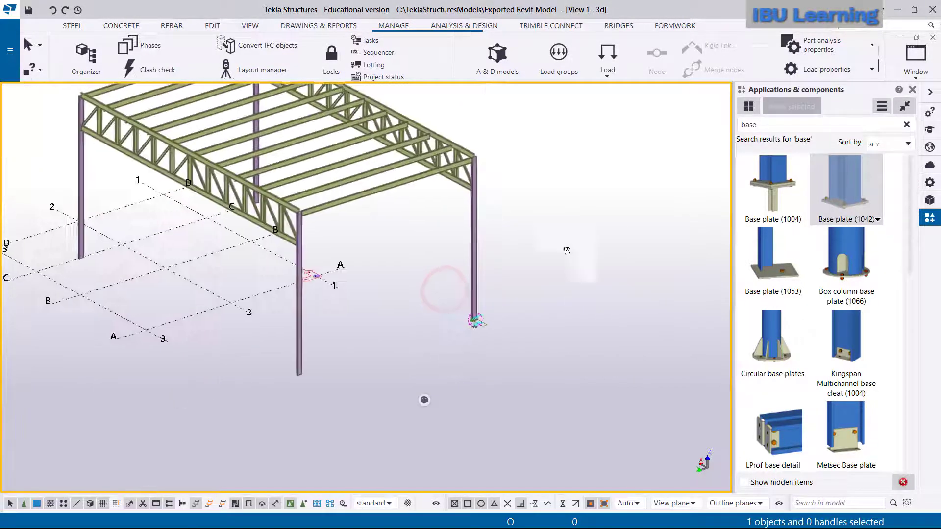
pyautogui.moveTo(567, 250); pyautogui.dragTo(577, 276, button='middle')
pyautogui.keyDown('ctrl'); pyautogui.moveTo(392, 290); pyautogui.dragTo(471, 305, button='middle'); pyautogui.keyUp('ctrl')
pyautogui.scroll(3, 366, 251)
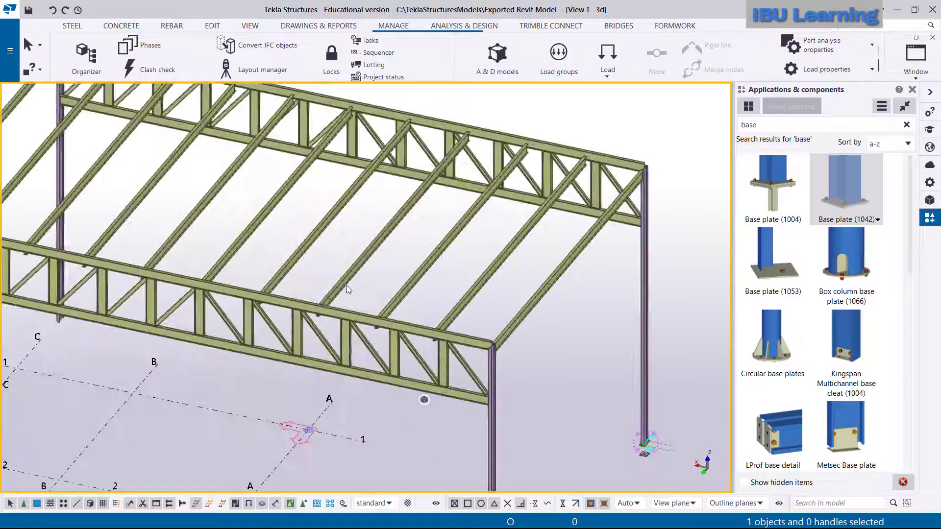
pyautogui.moveTo(346, 285); pyautogui.dragTo(446, 246, button='middle')
pyautogui.scroll(-2, 437, 244)
pyautogui.keyDown('ctrl'); pyautogui.moveTo(456, 304); pyautogui.dragTo(348, 362, button='middle'); pyautogui.keyUp('ctrl')
pyautogui.moveTo(544, 269); pyautogui.dragTo(329, 399, button='middle')
pyautogui.keyDown('ctrl'); pyautogui.moveTo(479, 382); pyautogui.dragTo(576, 382, button='middle'); pyautogui.keyUp('ctrl')
pyautogui.moveTo(654, 256); pyautogui.dragTo(471, 260, button='middle')
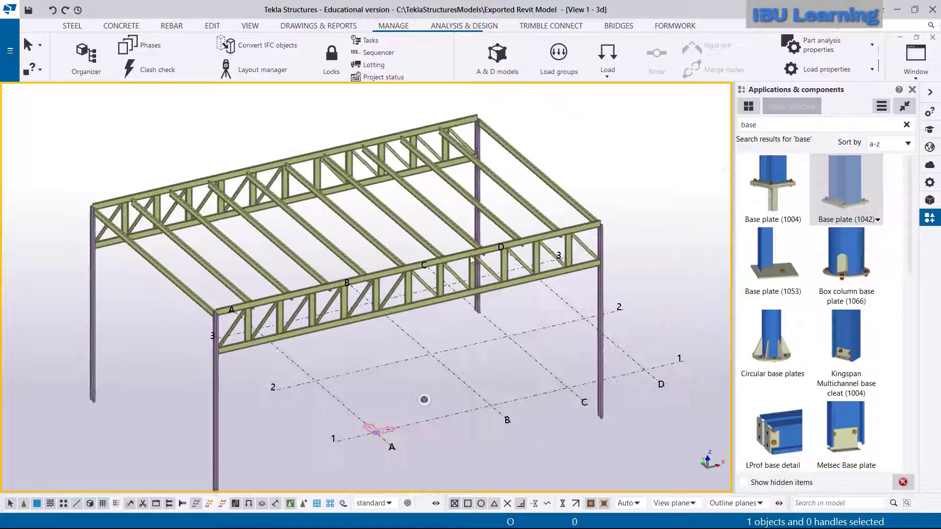
pyautogui.keyDown('ctrl'); pyautogui.moveTo(615, 284); pyautogui.dragTo(552, 269, button='middle'); pyautogui.keyUp('ctrl')
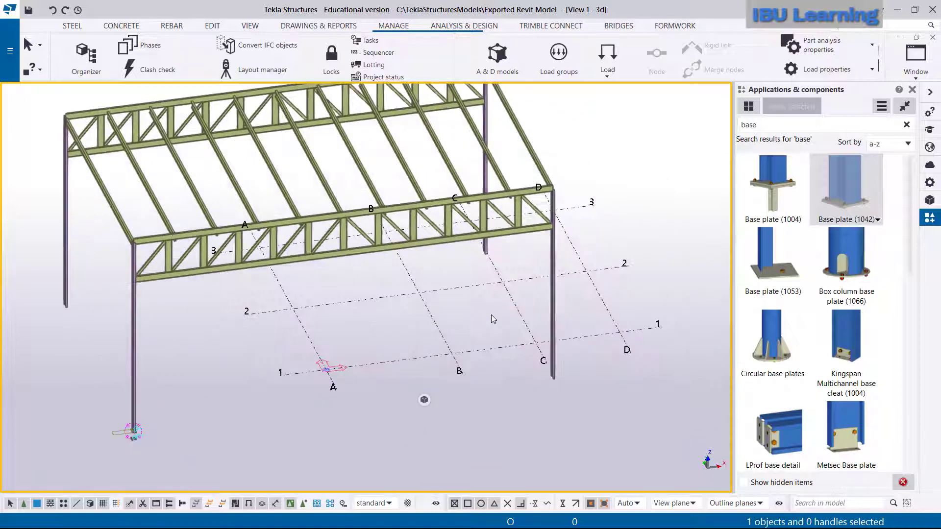
pyautogui.keyDown('ctrl'); pyautogui.moveTo(493, 318); pyautogui.dragTo(509, 349, button='middle'); pyautogui.keyUp('ctrl')
pyautogui.keyDown('ctrl'); pyautogui.moveTo(399, 339); pyautogui.dragTo(493, 351, button='middle'); pyautogui.keyUp('ctrl')
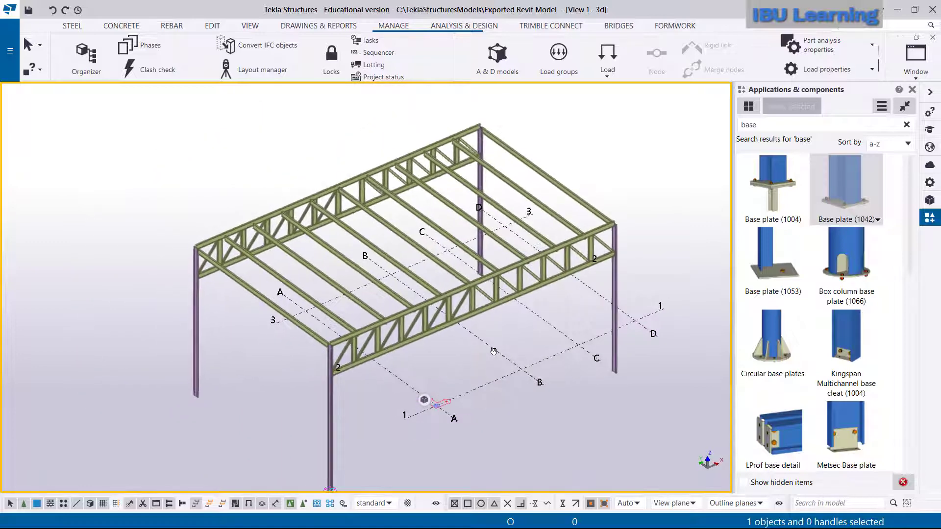